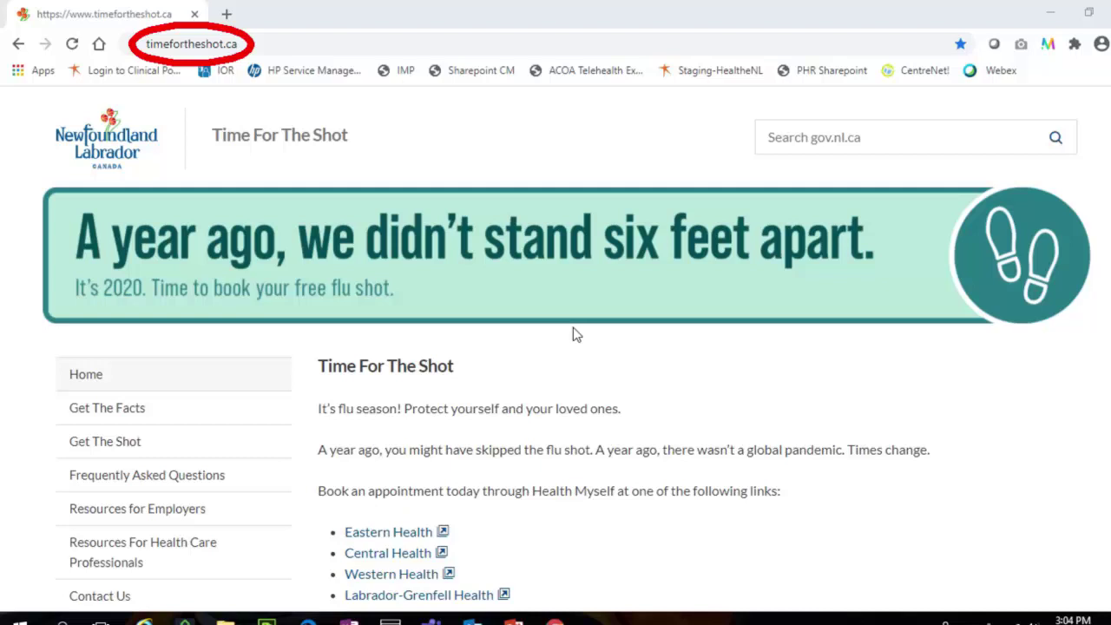
# Open the Western Health booking portal from the flu shot page and choose Flu Immunization Appointment as the appointment type
pyautogui.scroll(-3, 639, 348)
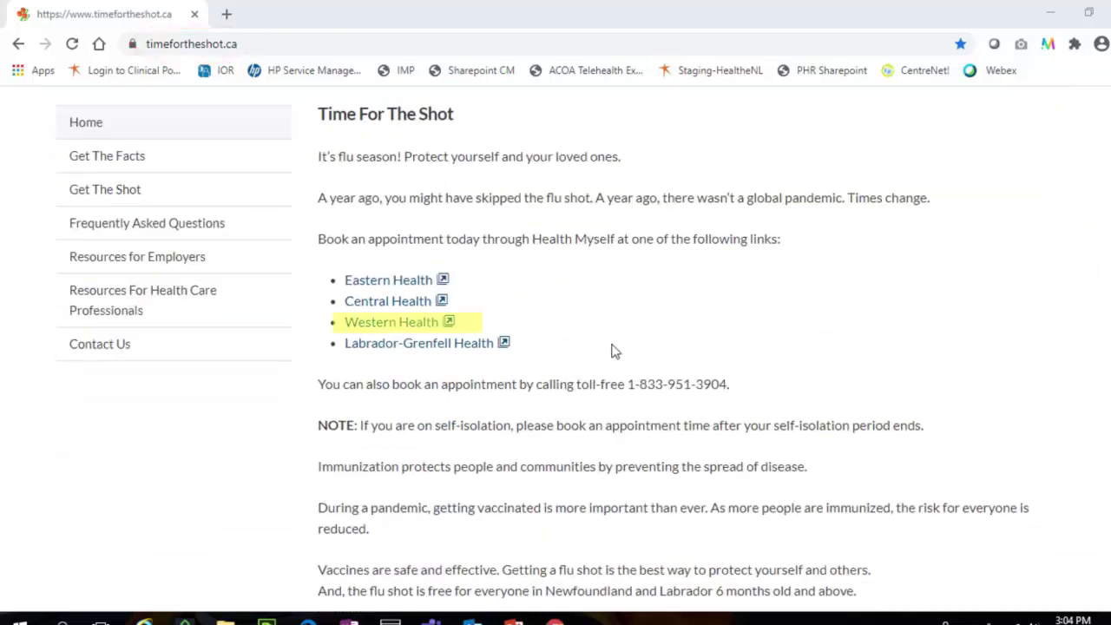
pyautogui.click(427, 330)
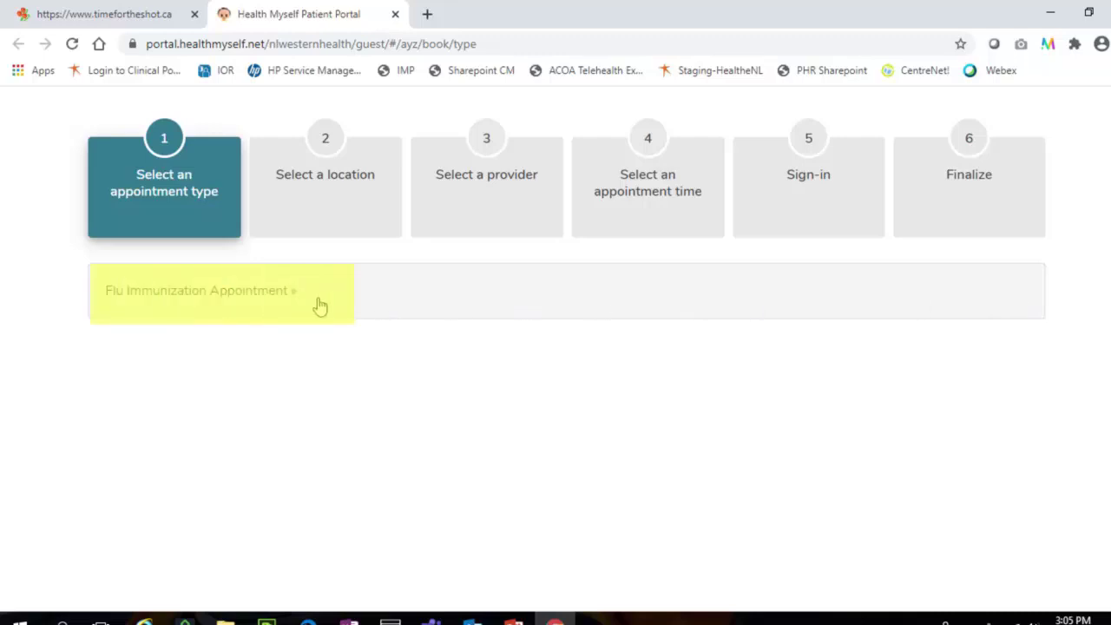
pyautogui.click(278, 302)
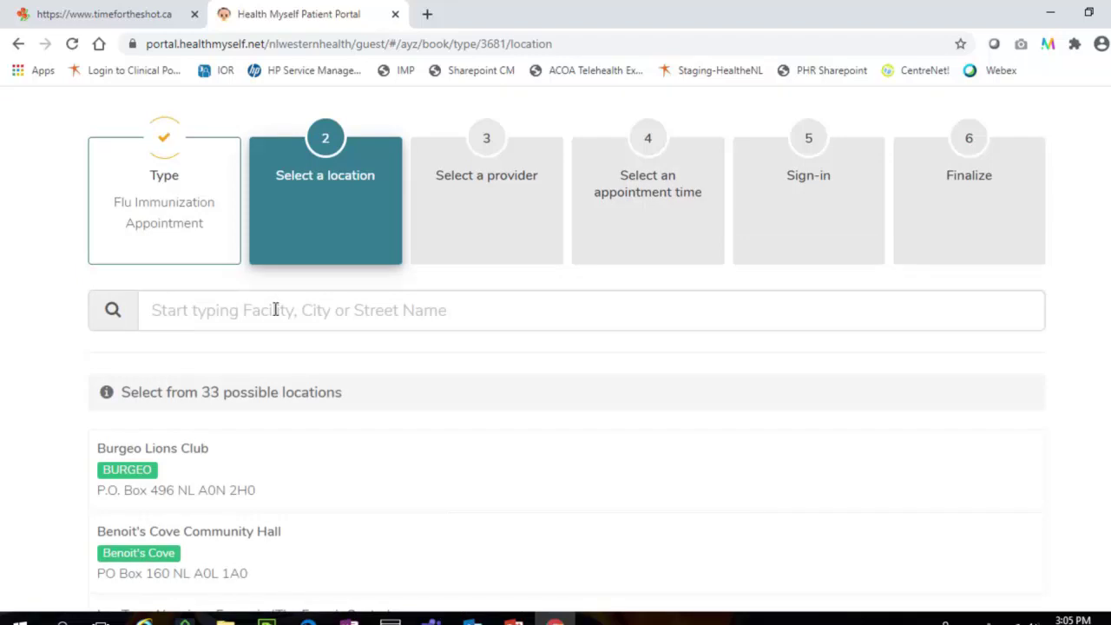
# Search the clinic locations for "Corner" and clear the search
pyautogui.click(275, 310)
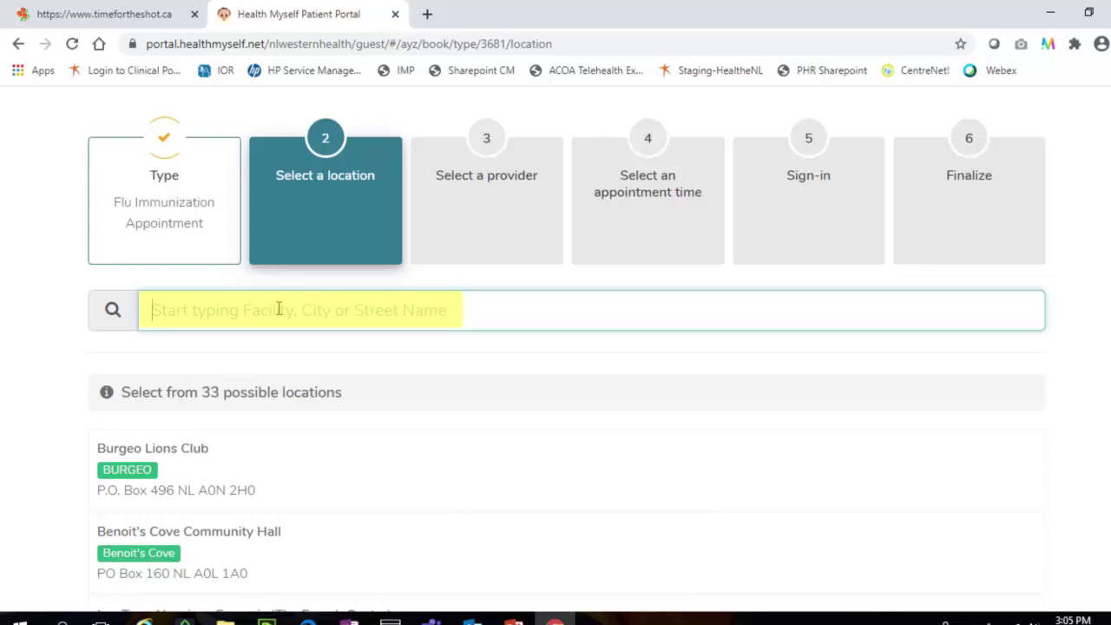
pyautogui.write('Cor')
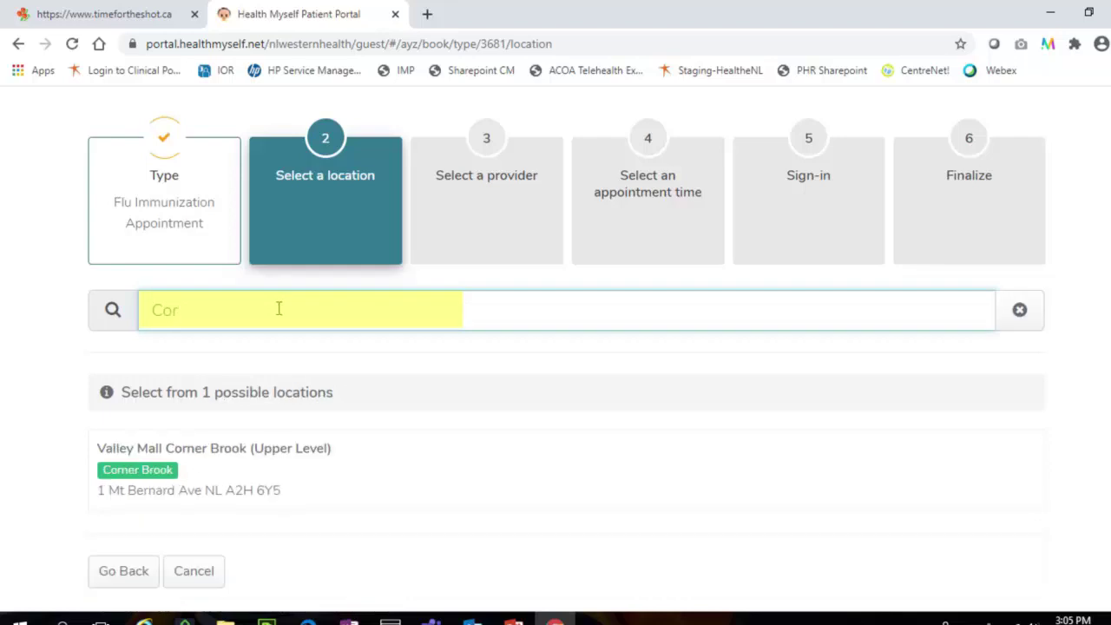
pyautogui.write('ner')
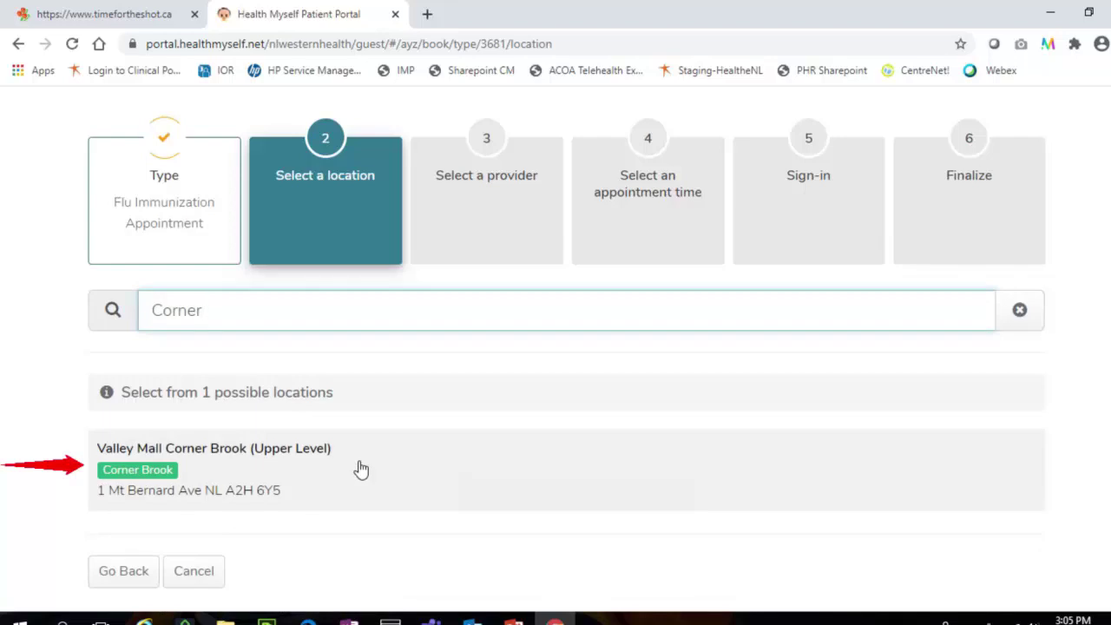
pyautogui.doubleClick(210, 314)
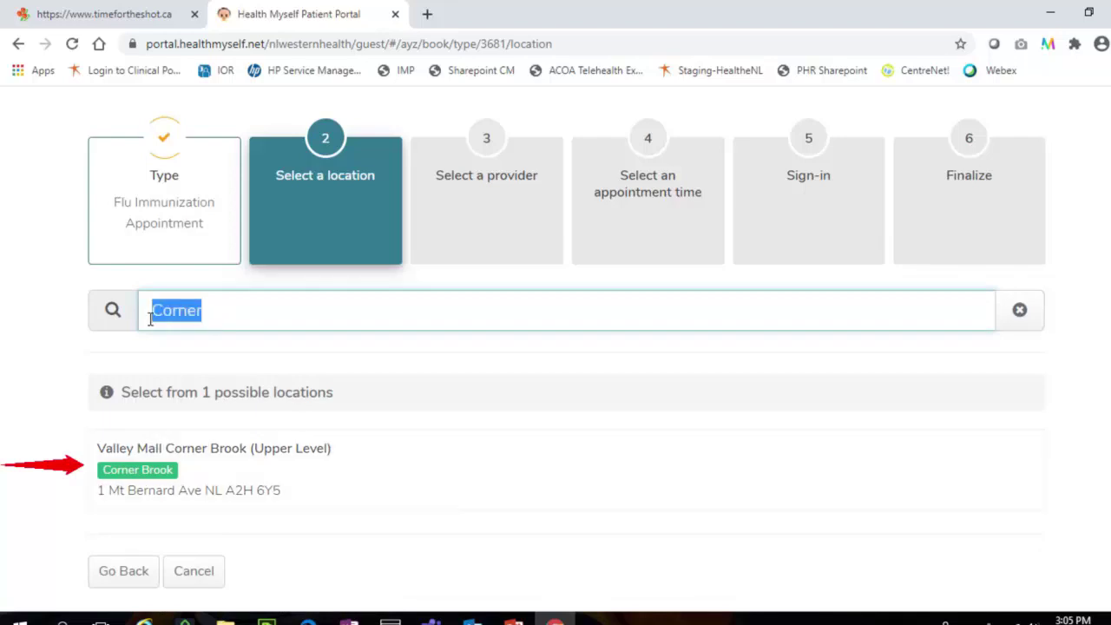
pyautogui.press('BackSpace')
# Choose Valley Mall Corner Brook (Upper Level) from the full list of clinic locations
pyautogui.scroll(-3, 347, 396)
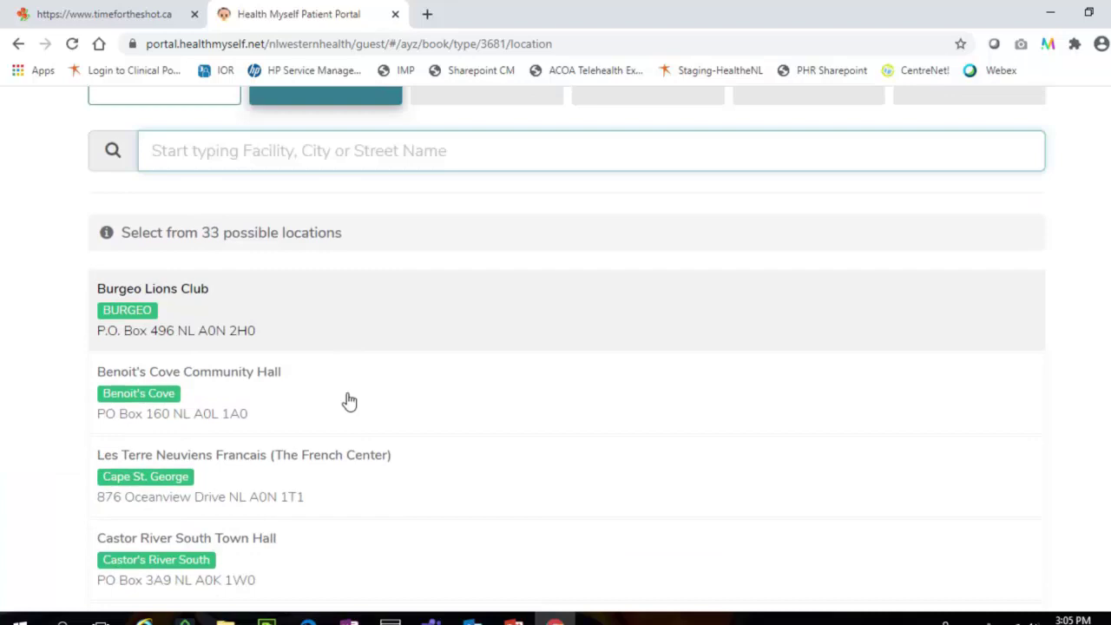
pyautogui.scroll(-1, 329, 425)
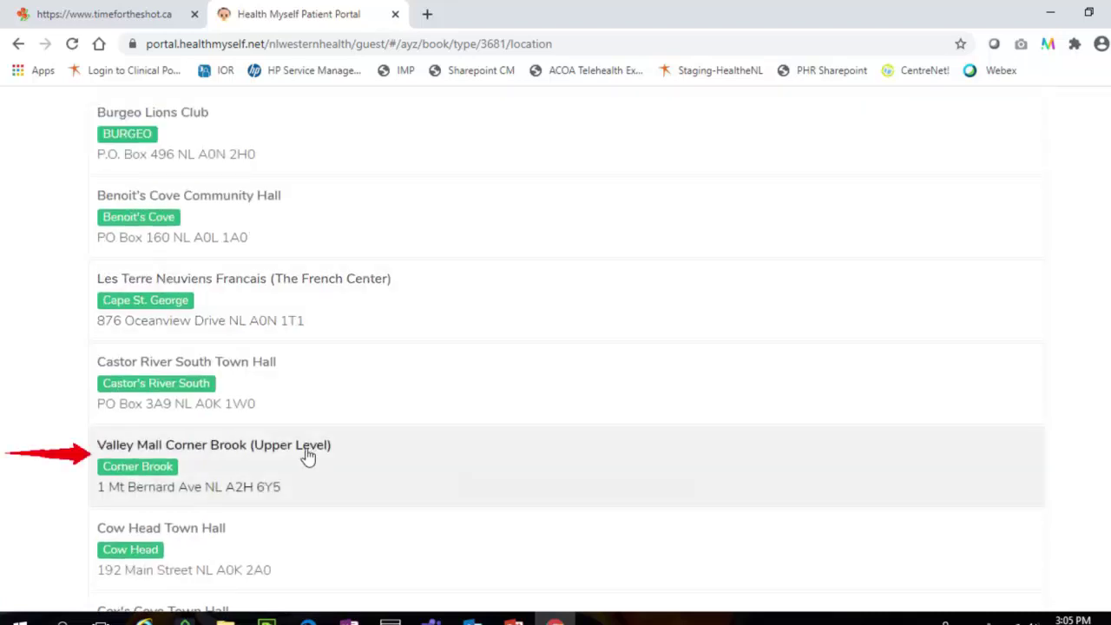
pyautogui.click(305, 456)
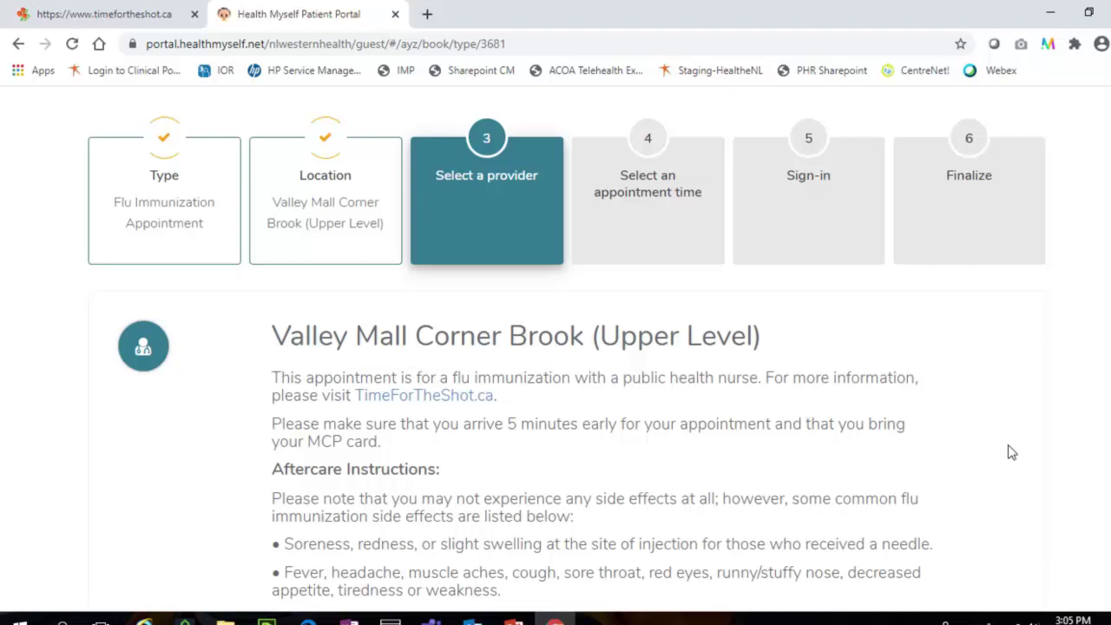
# Go through the clinic's appointment and aftercare information and open all of its available appointment times
pyautogui.scroll(-2, 1009, 451)
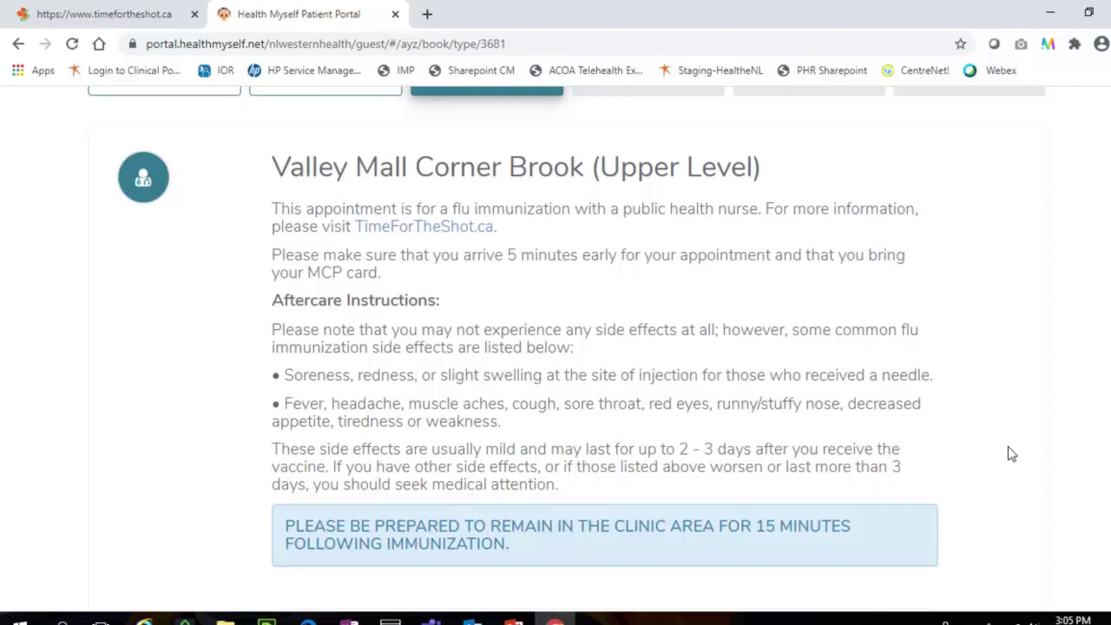
pyautogui.scroll(-5, 1008, 446)
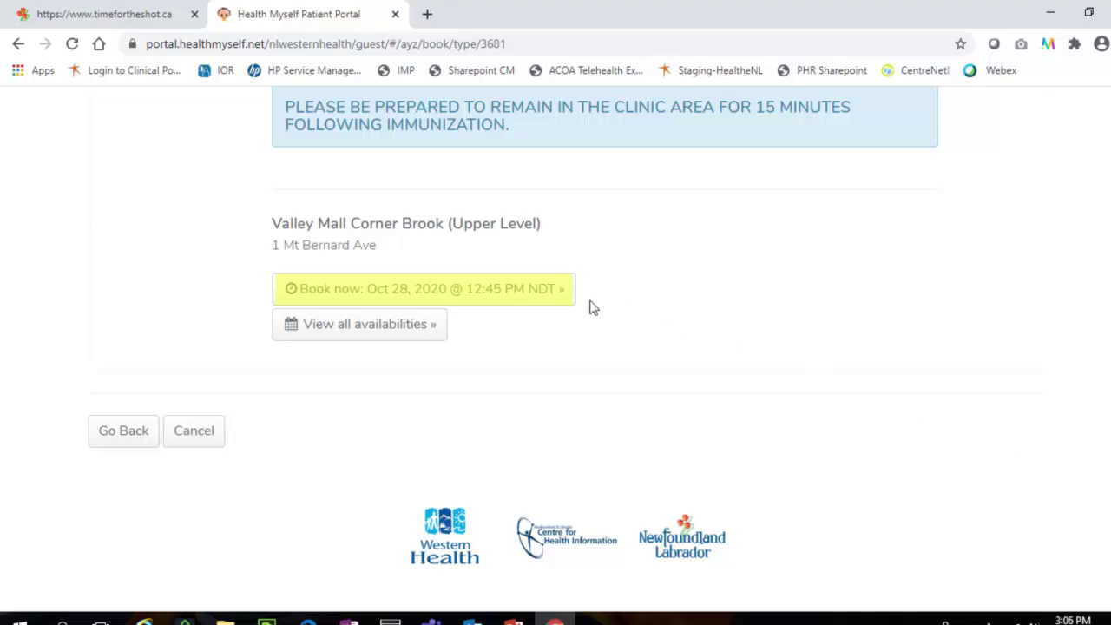
pyautogui.click(562, 295)
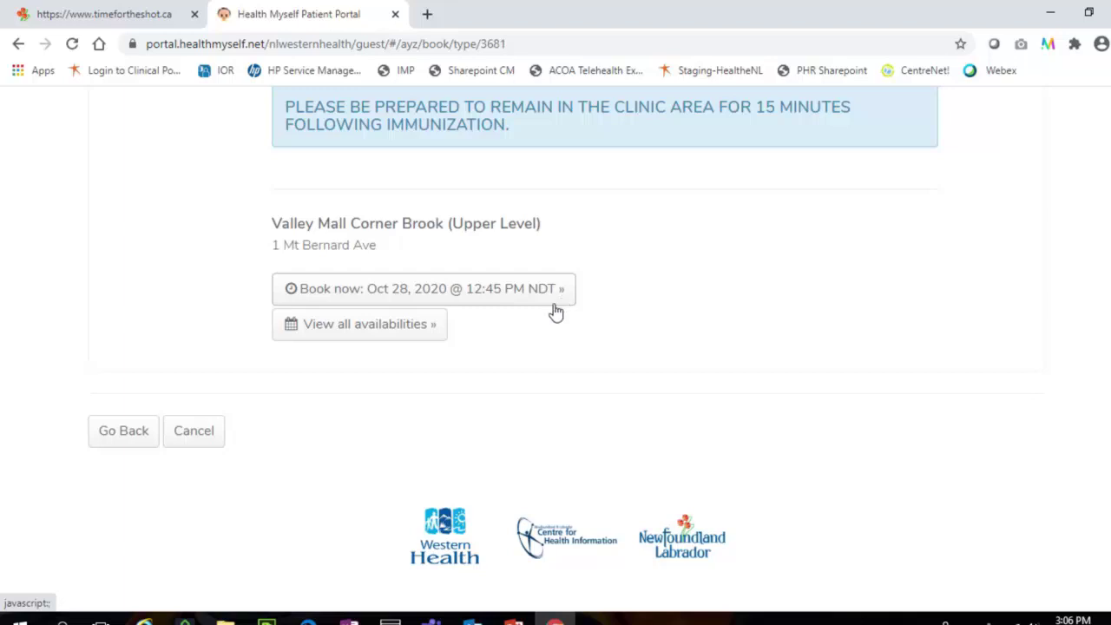
pyautogui.click(417, 342)
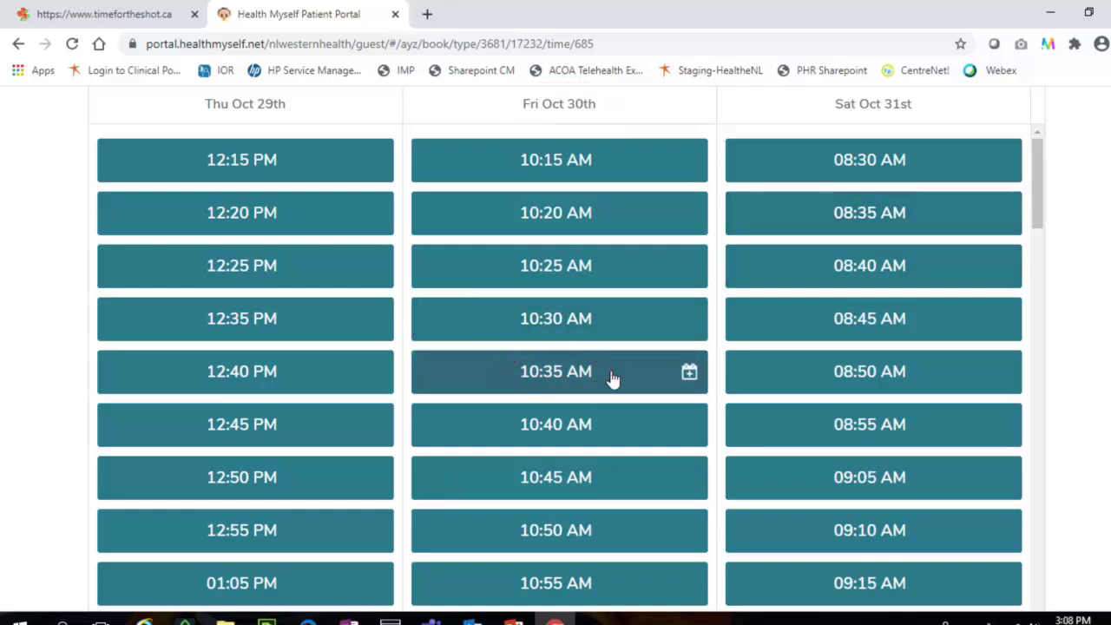
# Switch the availability calendar to month view and select the 10:20 AM appointment on Friday, November 13, 2020
pyautogui.scroll(1, 611, 379)
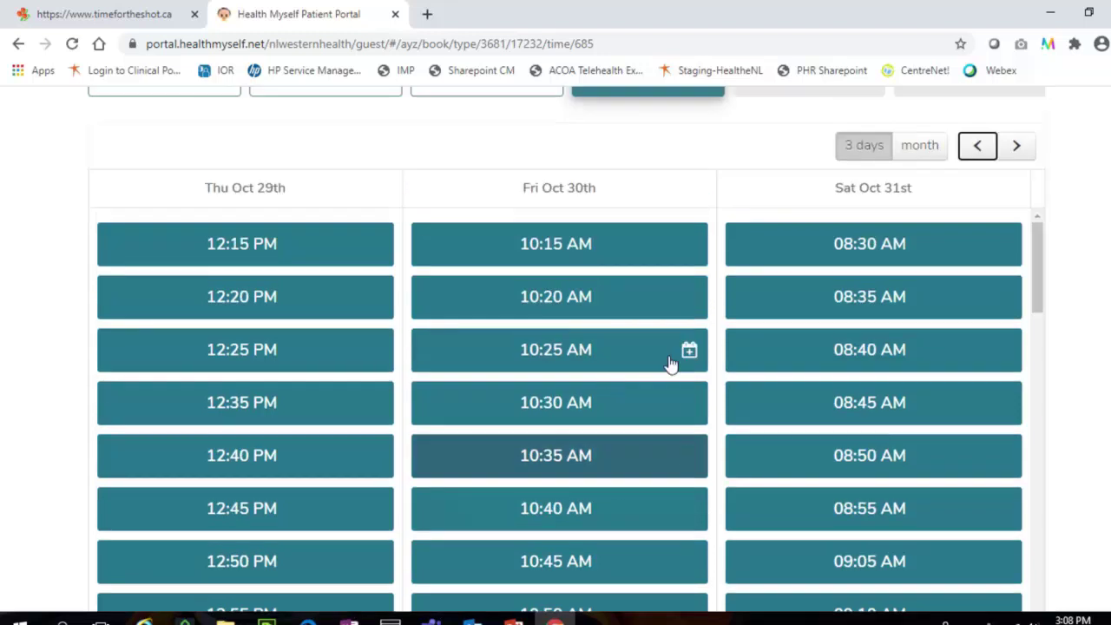
pyautogui.click(1016, 148)
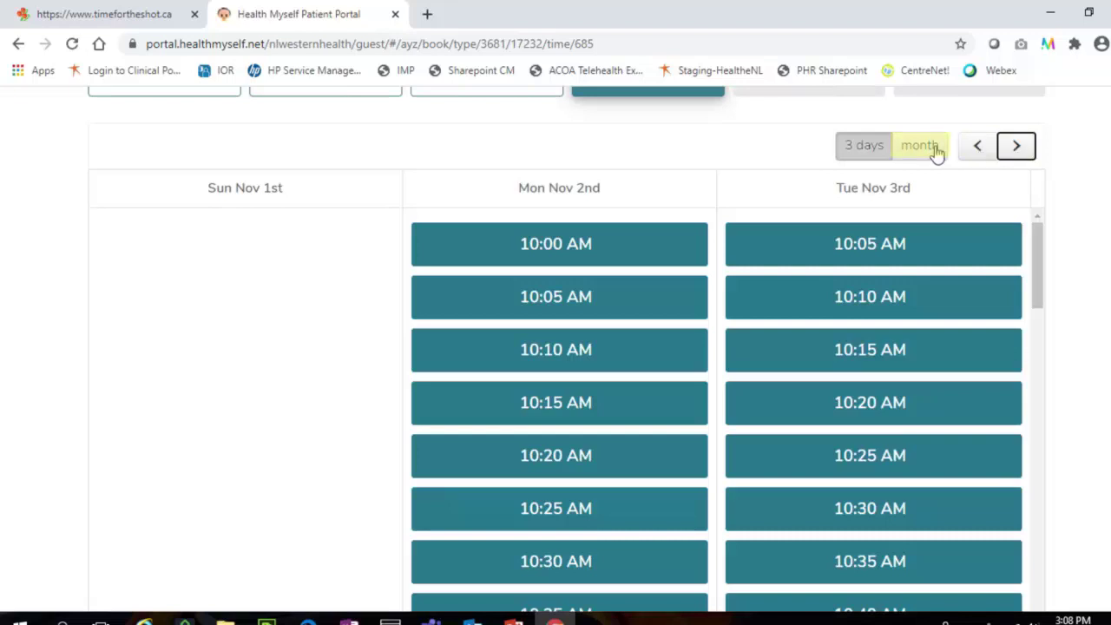
pyautogui.click(933, 148)
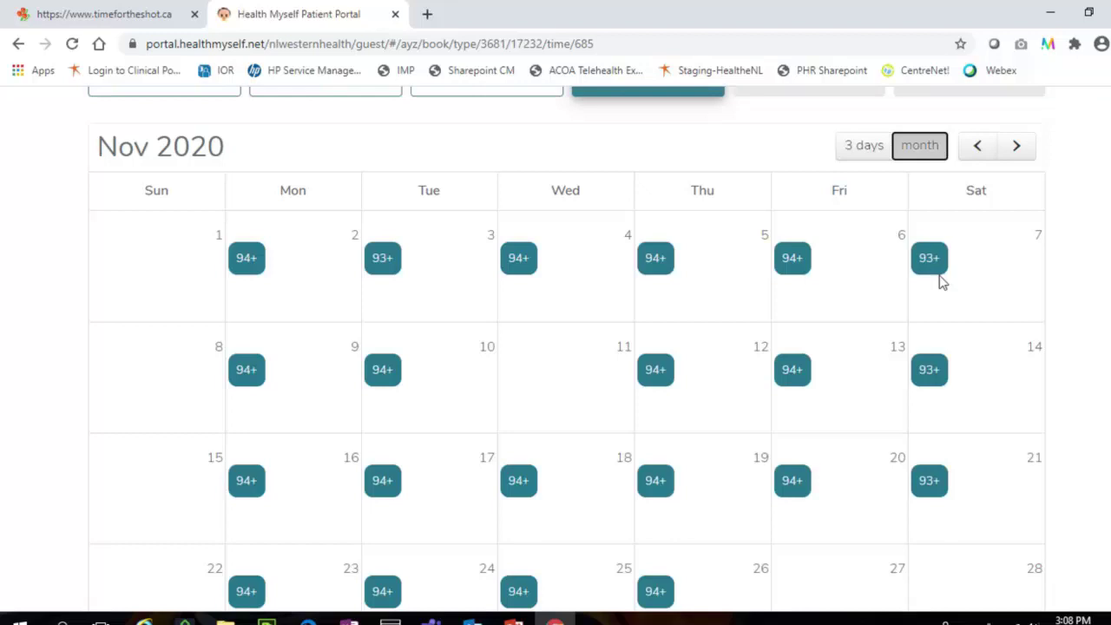
pyautogui.scroll(-1, 940, 282)
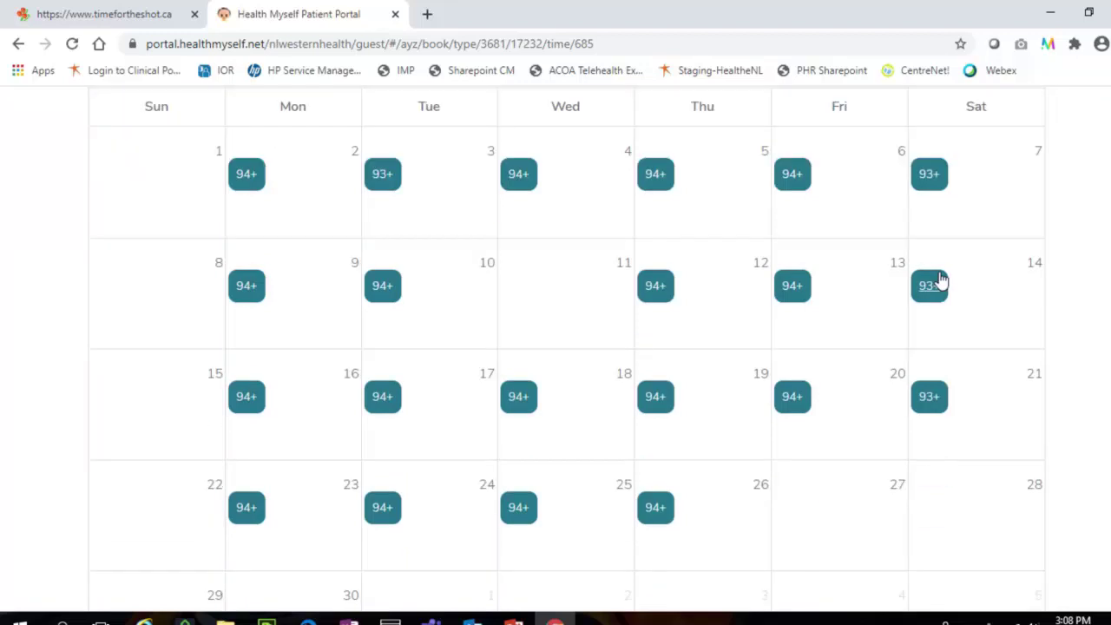
pyautogui.click(791, 297)
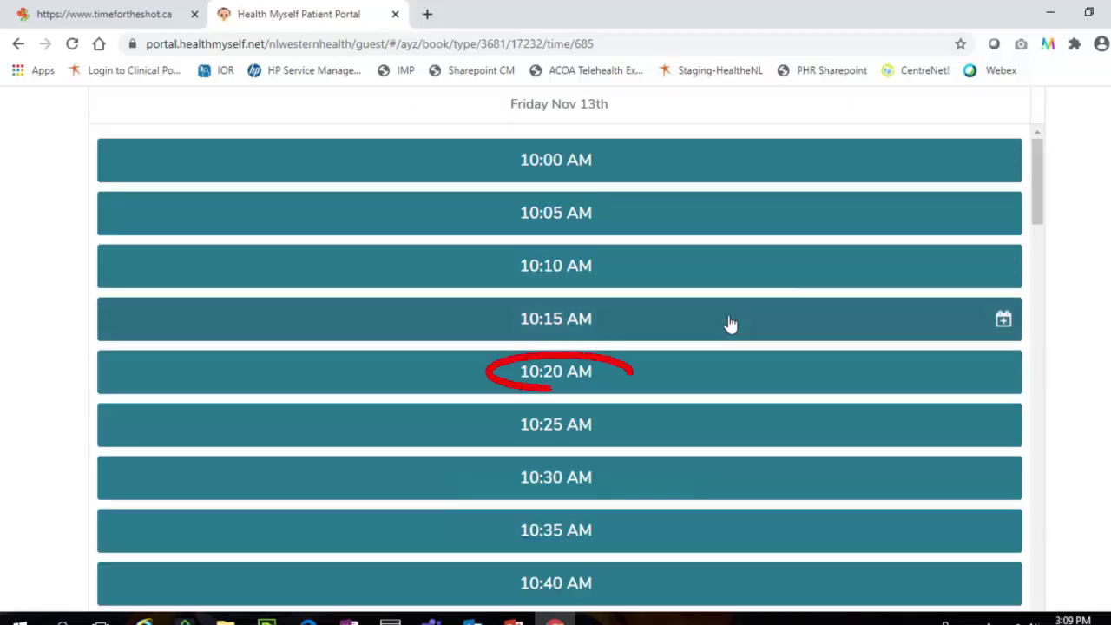
pyautogui.click(605, 374)
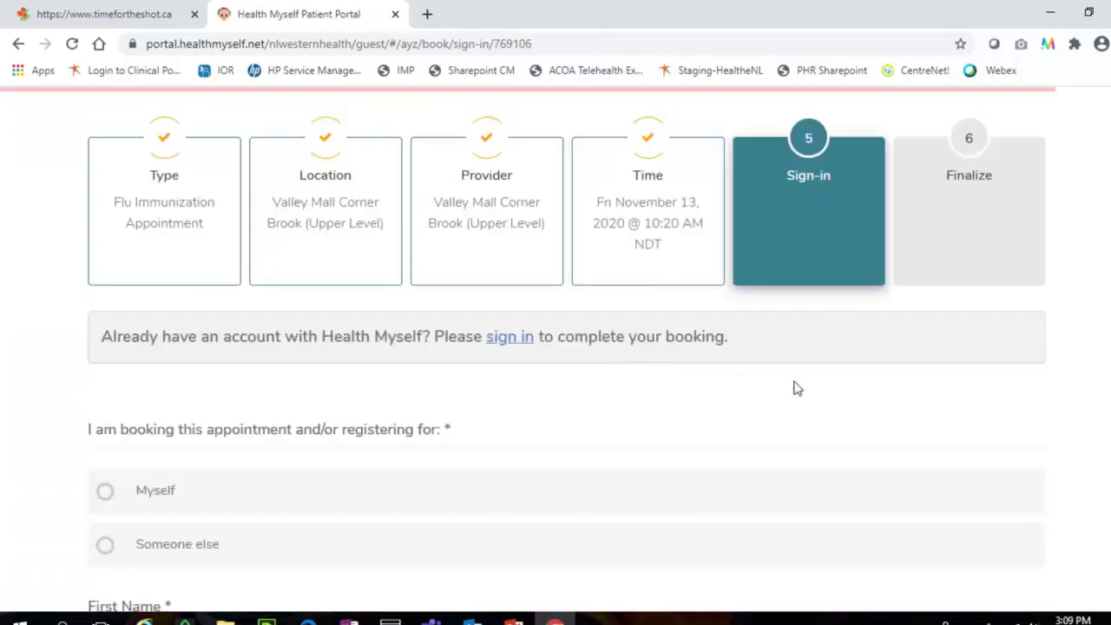
# Set the appointment as booked for Myself and look through the rest of the registration form
pyautogui.scroll(-1, 1036, 398)
pyautogui.scroll(-2, 1038, 405)
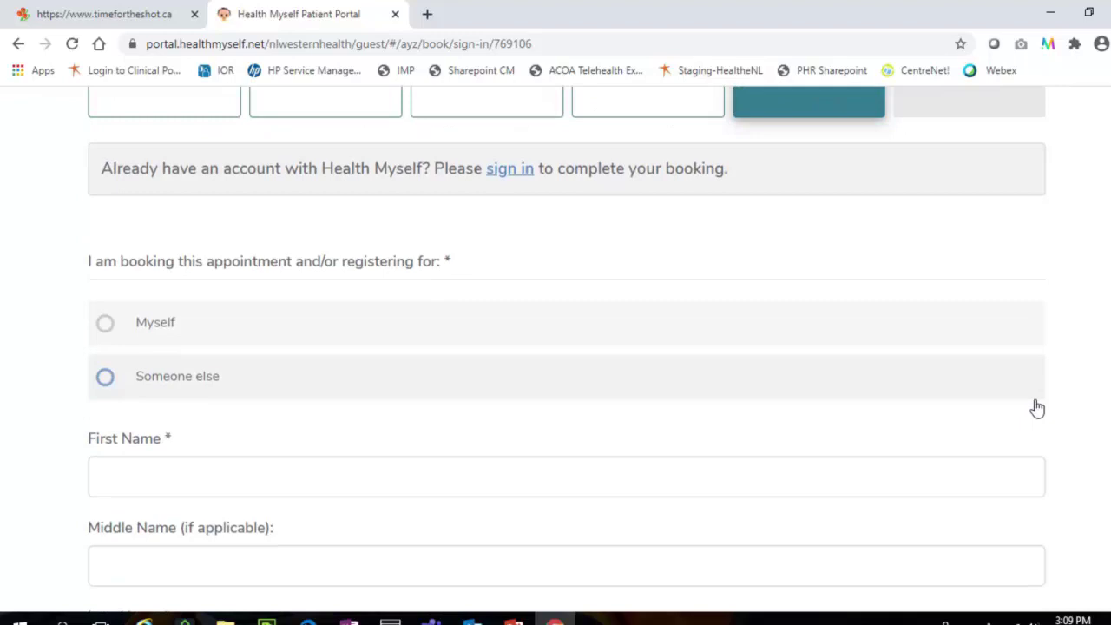
pyautogui.scroll(1, 1024, 389)
pyautogui.click(105, 326)
pyautogui.scroll(-3, 404, 339)
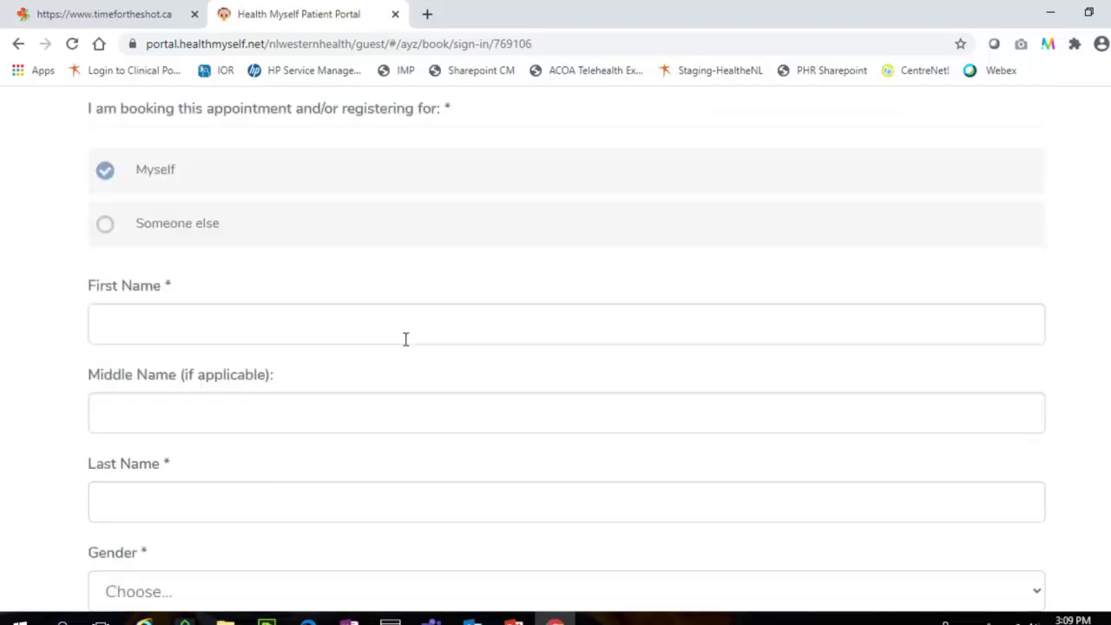
pyautogui.scroll(-15, 408, 352)
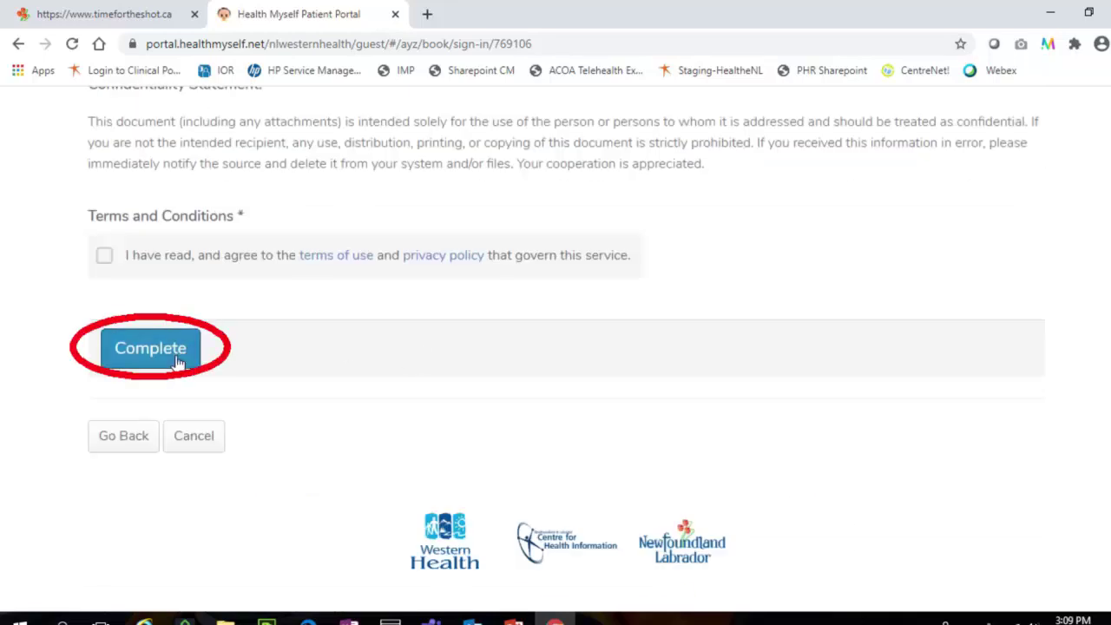
pyautogui.scroll(10, 360, 357)
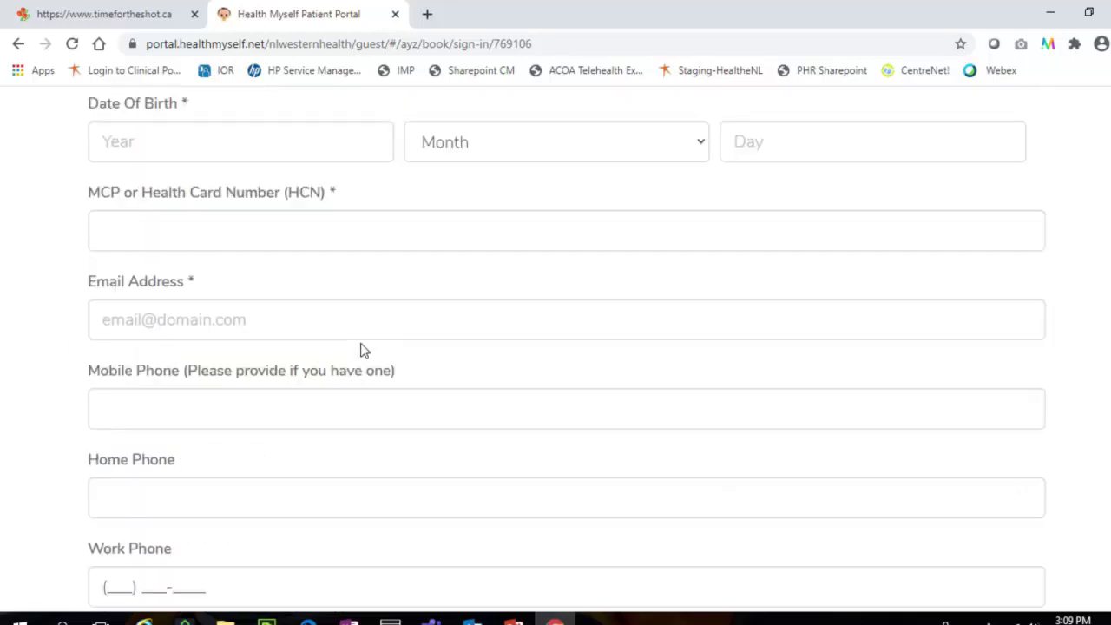
pyautogui.scroll(8, 363, 349)
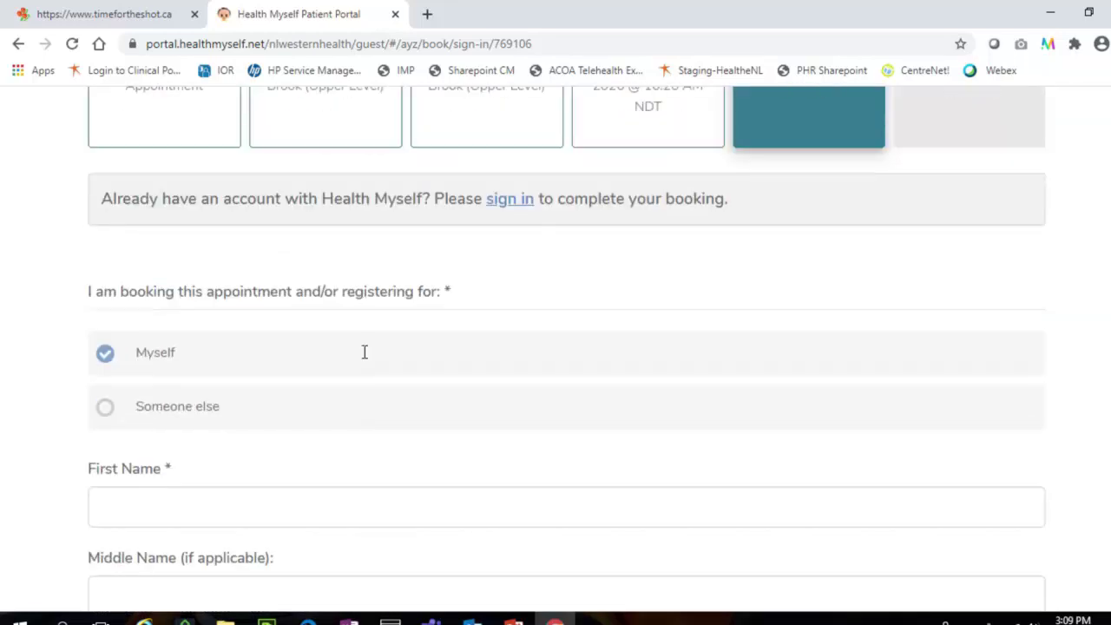
pyautogui.scroll(-1, 365, 351)
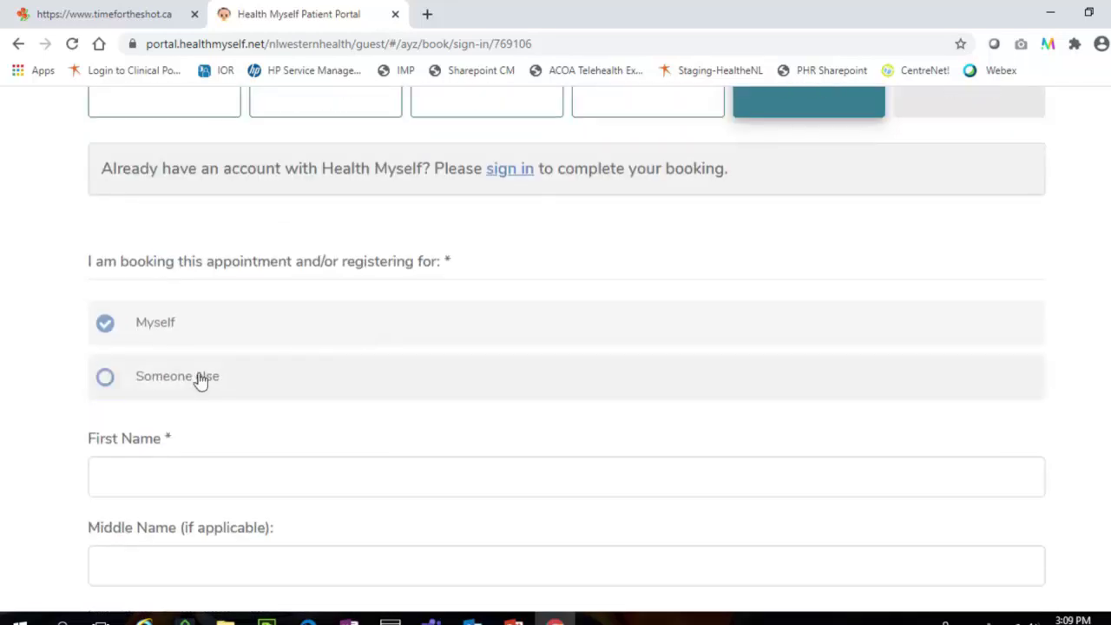
# Set the appointment as booked for Someone else, and enter the booking person's full name with Mother as the relationship to the patient
pyautogui.click(105, 379)
pyautogui.scroll(-1, 668, 402)
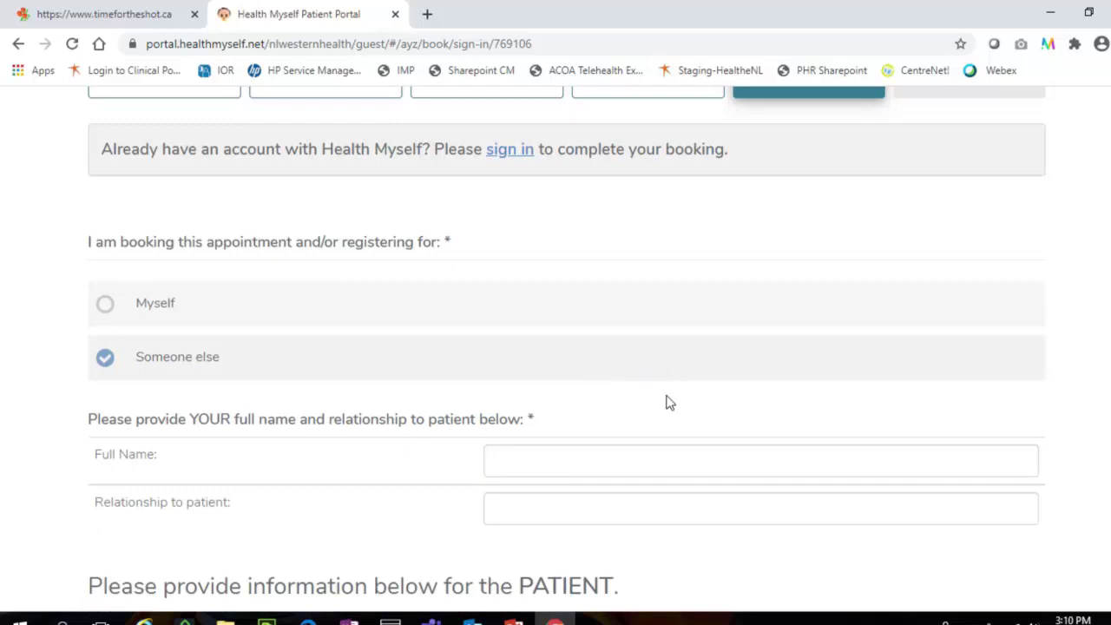
pyautogui.scroll(-3, 668, 402)
pyautogui.click(658, 229)
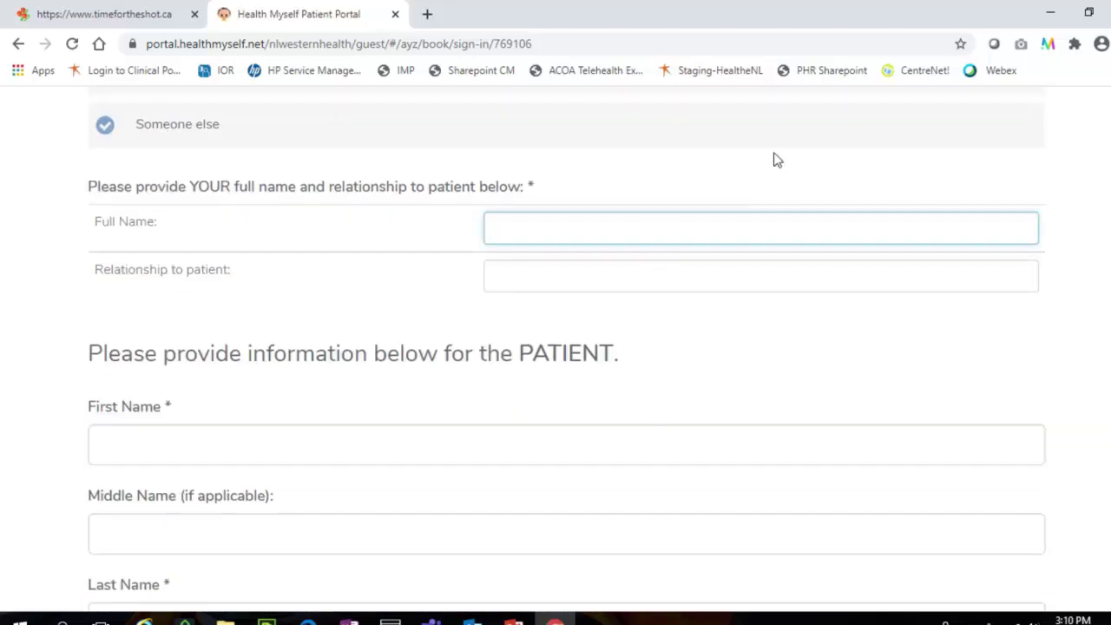
pyautogui.write('Lauren Test')
pyautogui.click(747, 269)
pyautogui.write('M')
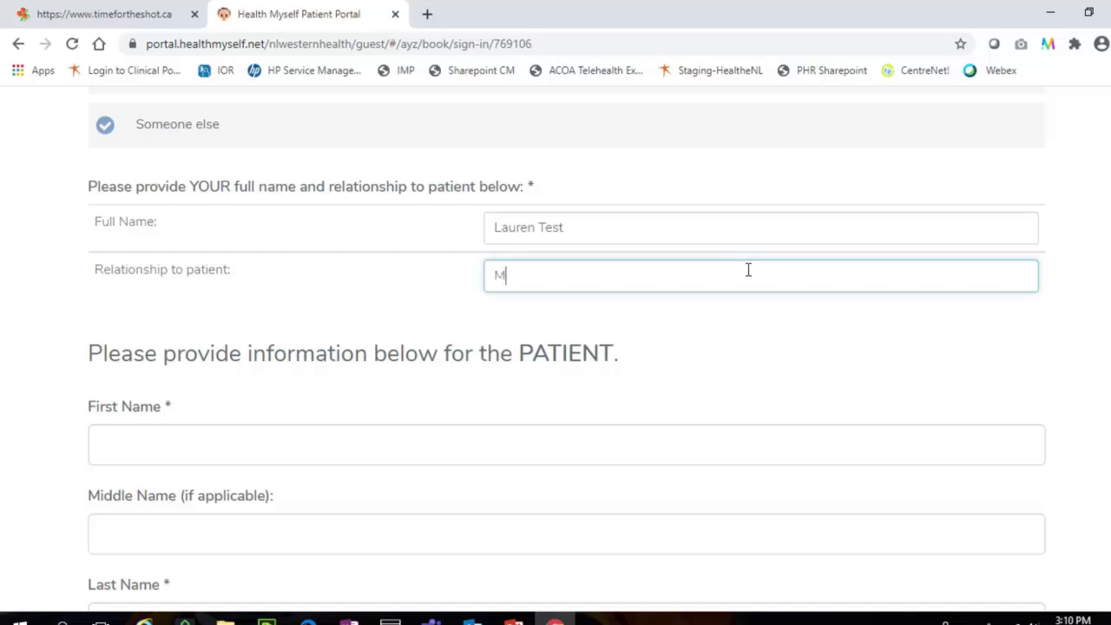
pyautogui.write('other')
# Enter the patient's first name, middle initial and last name in the patient information
pyautogui.scroll(-1, 647, 304)
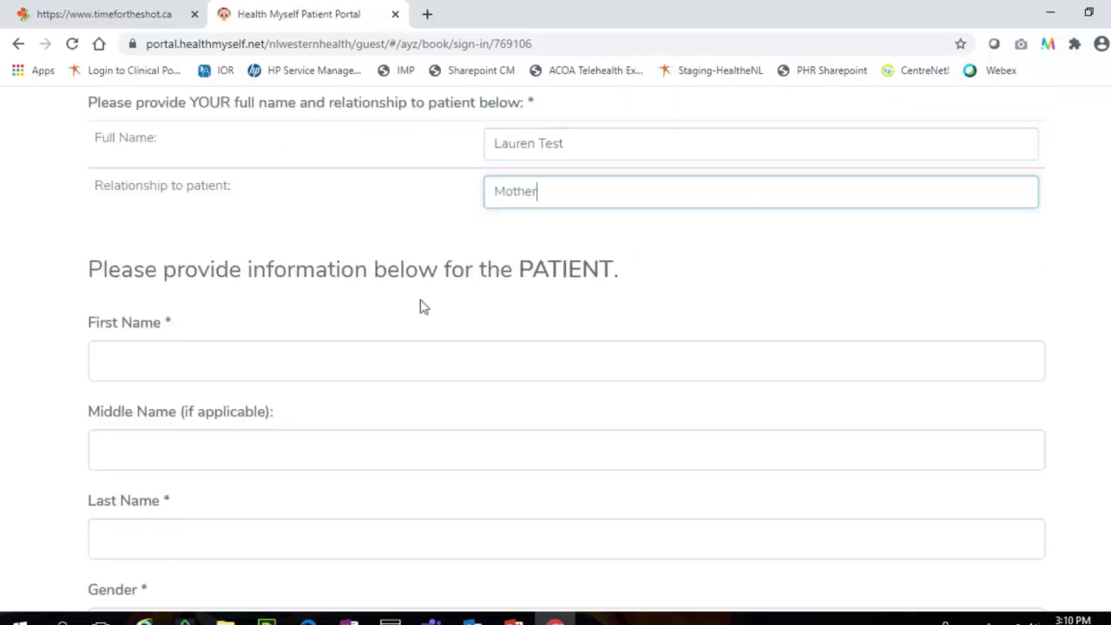
pyautogui.click(429, 362)
pyautogui.write('Ai')
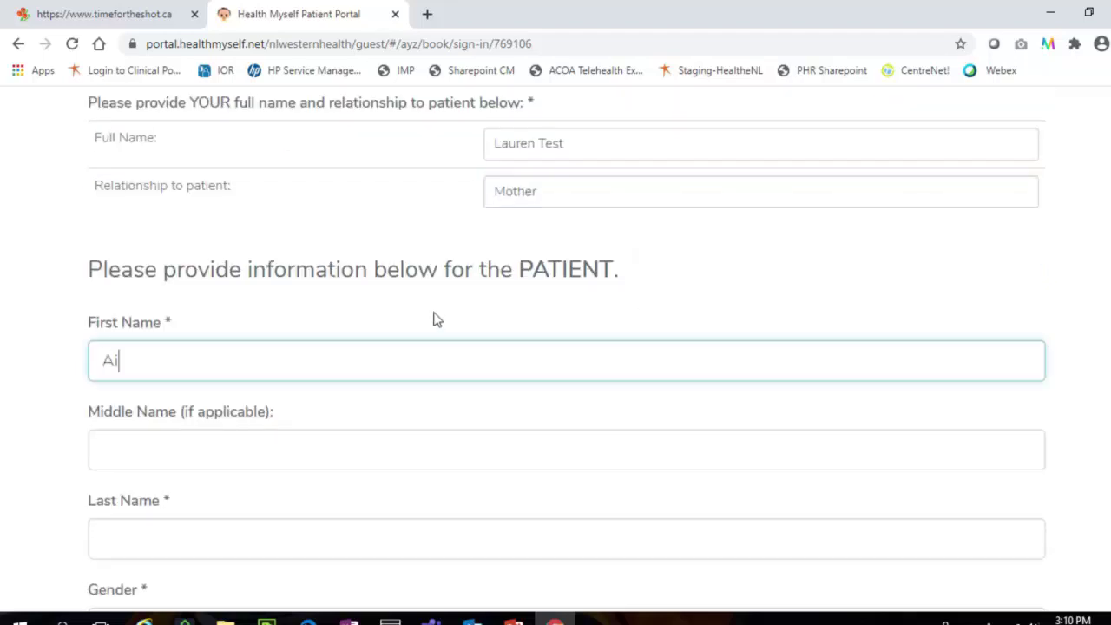
pyautogui.write('den')
pyautogui.click(271, 450)
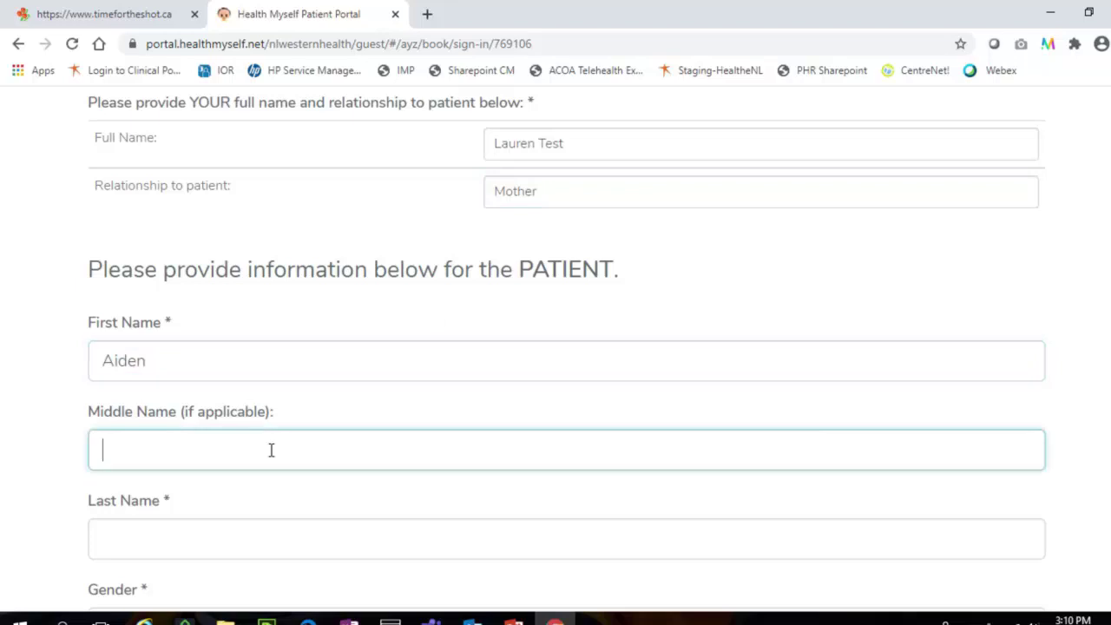
pyautogui.write('M')
pyautogui.click(260, 546)
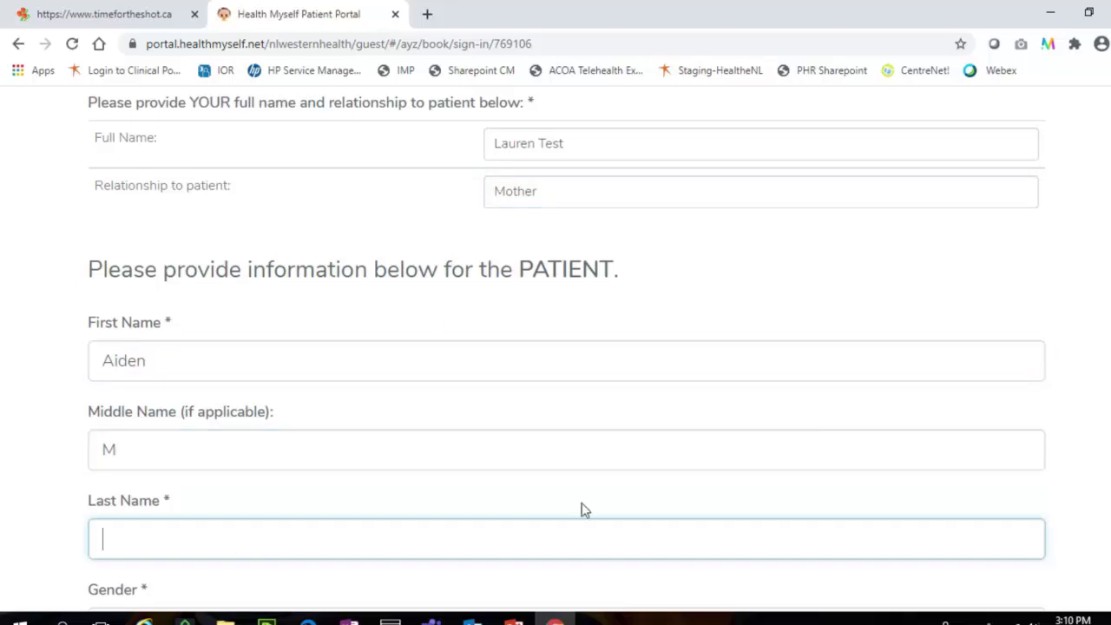
pyautogui.write('Test')
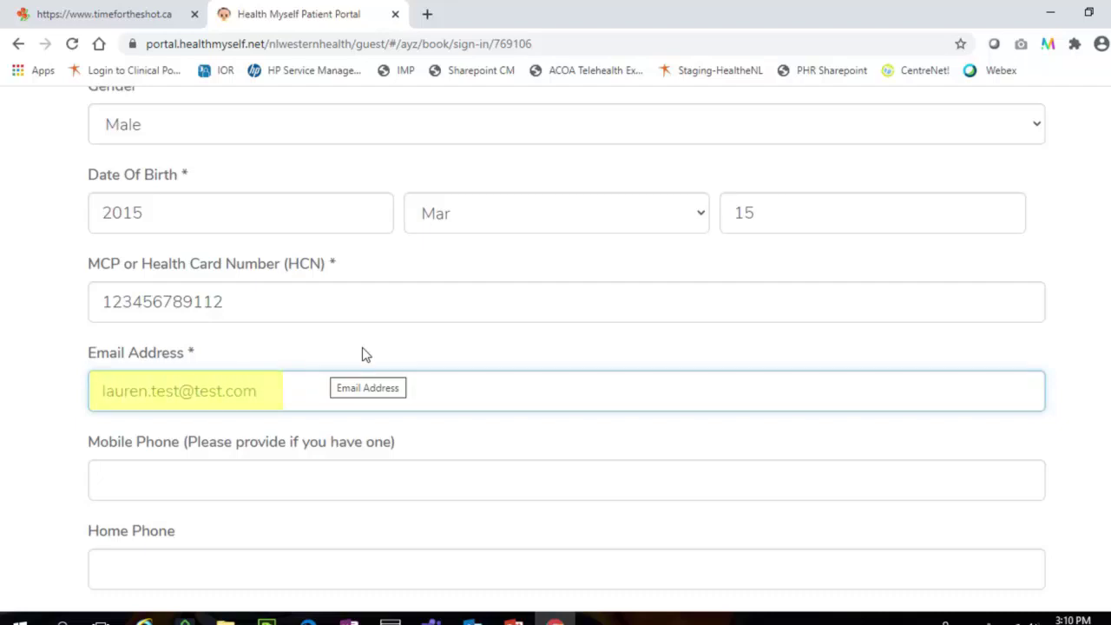
pyautogui.scroll(-2, 362, 348)
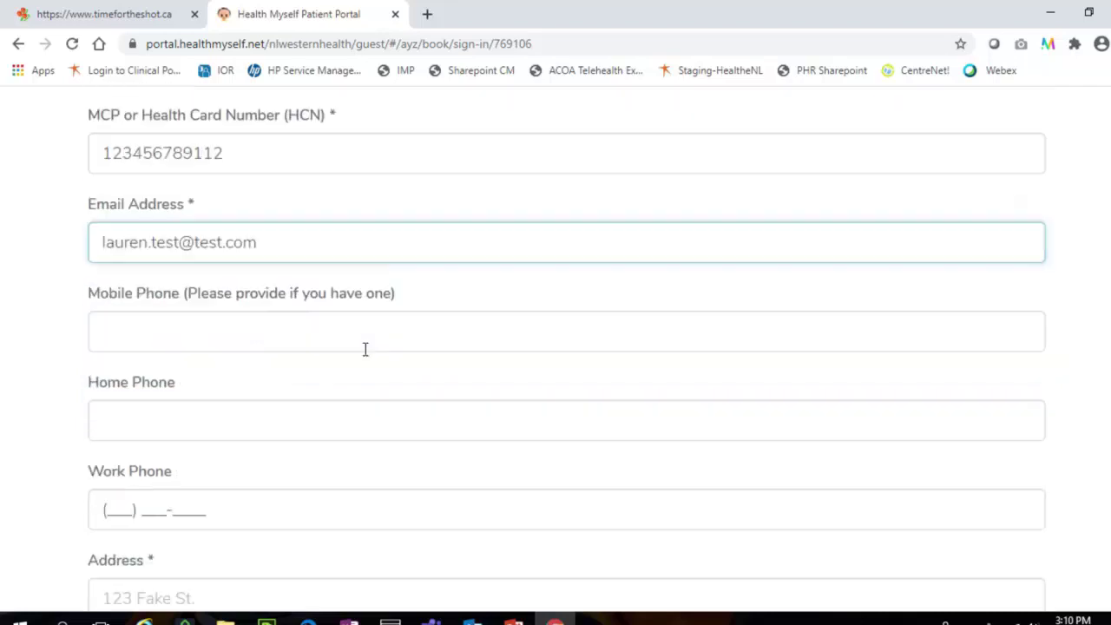
# Enter the patient's street address, city and postal code in the registration form
pyautogui.scroll(-2, 365, 349)
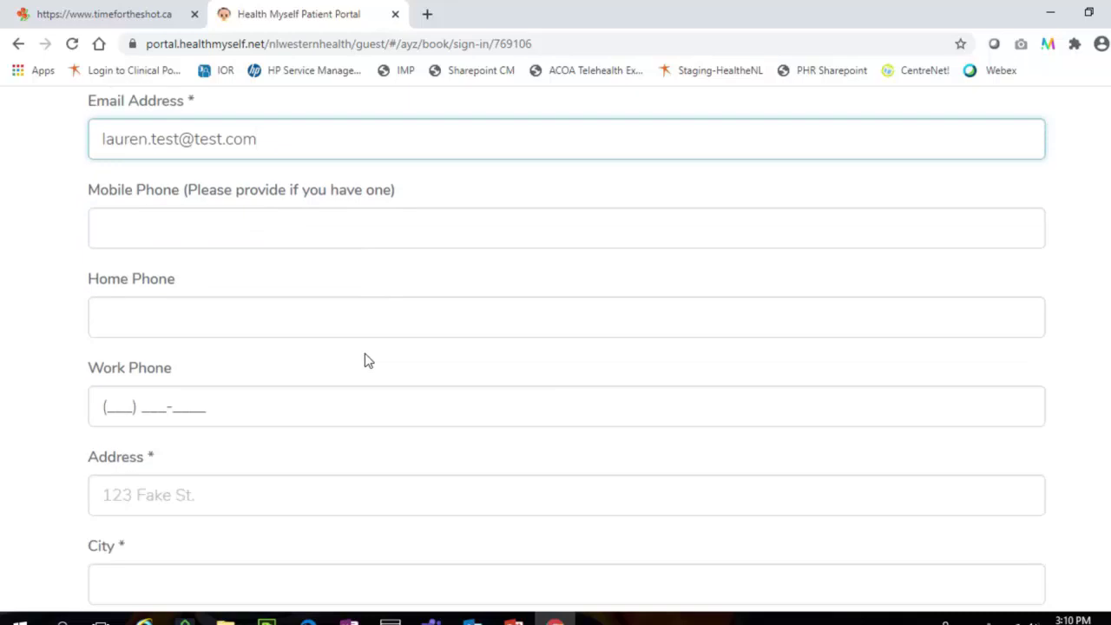
pyautogui.scroll(-2, 364, 359)
pyautogui.click(365, 320)
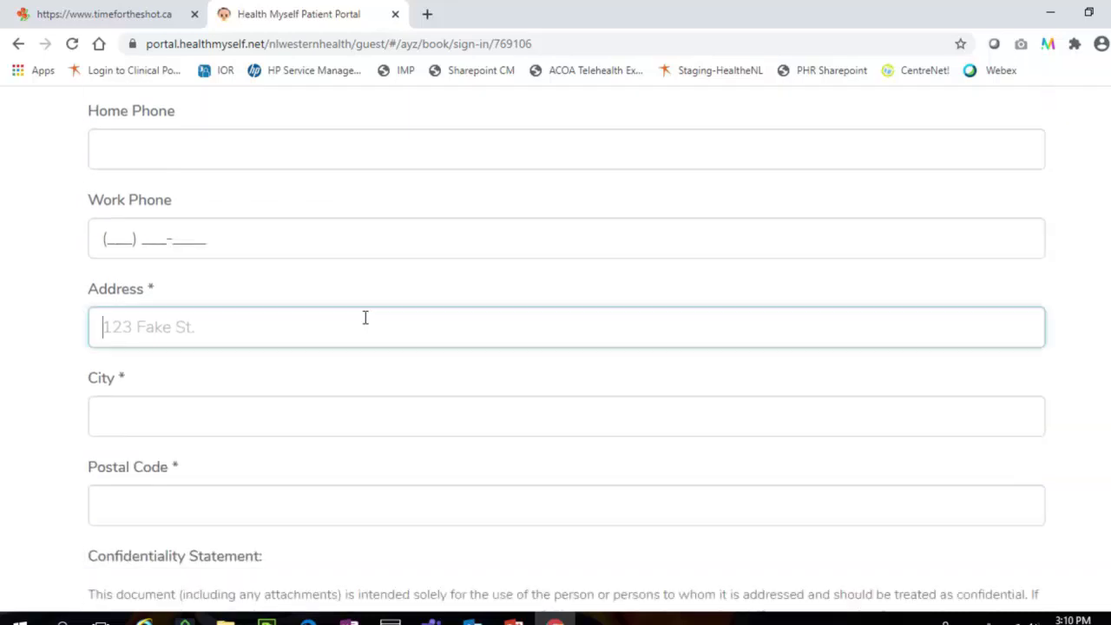
pyautogui.write('123 Fake')
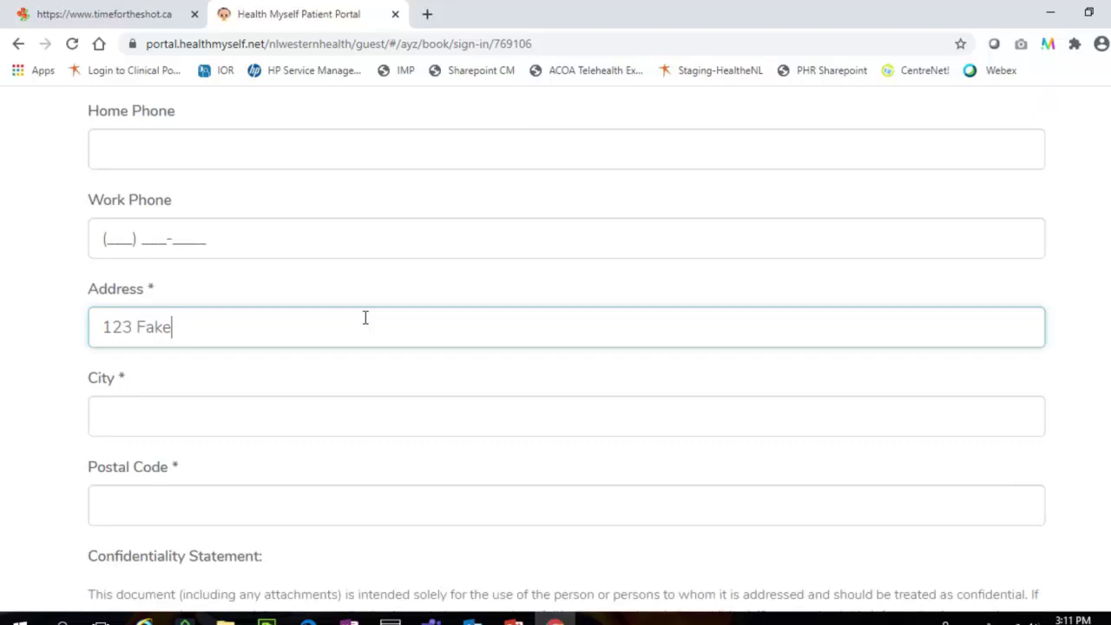
pyautogui.write(' Street')
pyautogui.press('Tab')
pyautogui.write('Cor')
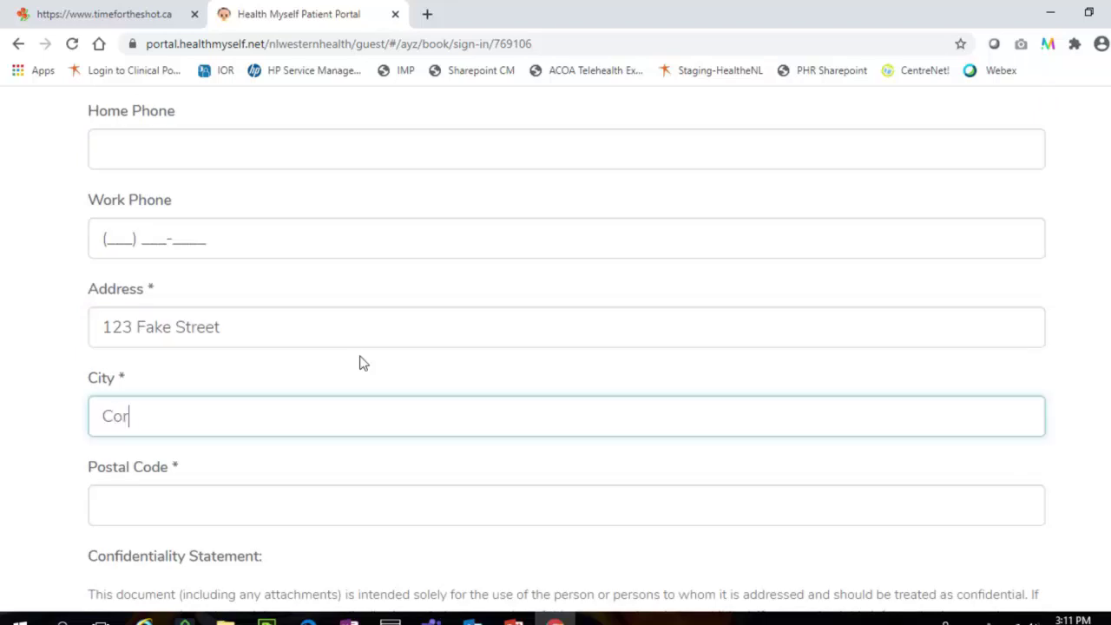
pyautogui.write('ner Brook')
pyautogui.click(327, 504)
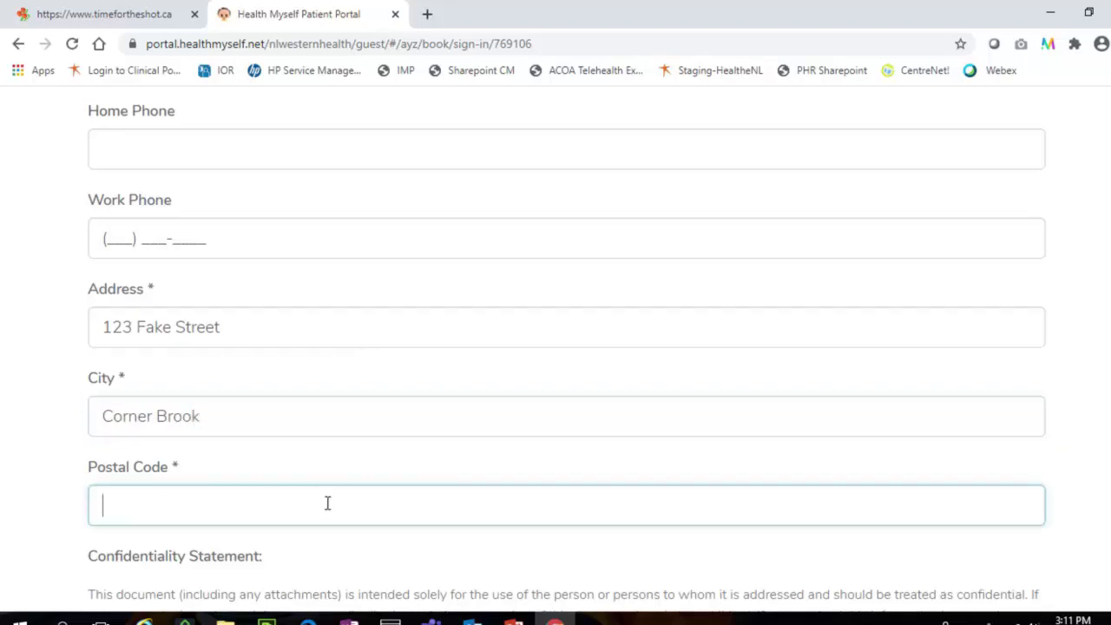
pyautogui.write('A1A 3M5')
# Agree to the terms of use and privacy policy, and complete the patient registration form
pyautogui.scroll(-1, 617, 394)
pyautogui.scroll(-3, 617, 394)
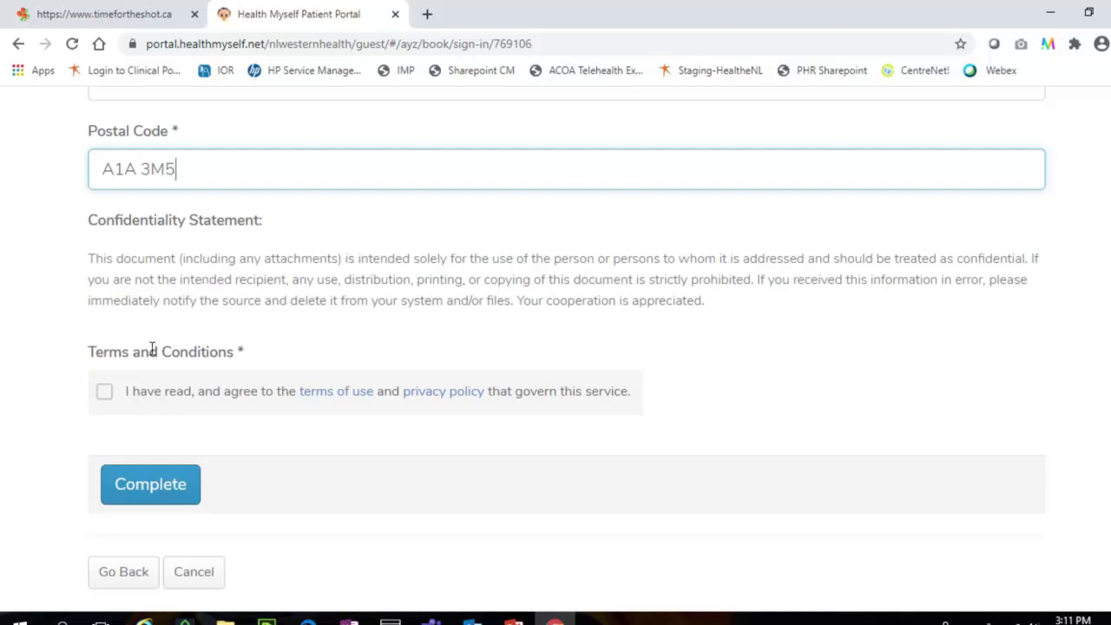
pyautogui.click(104, 395)
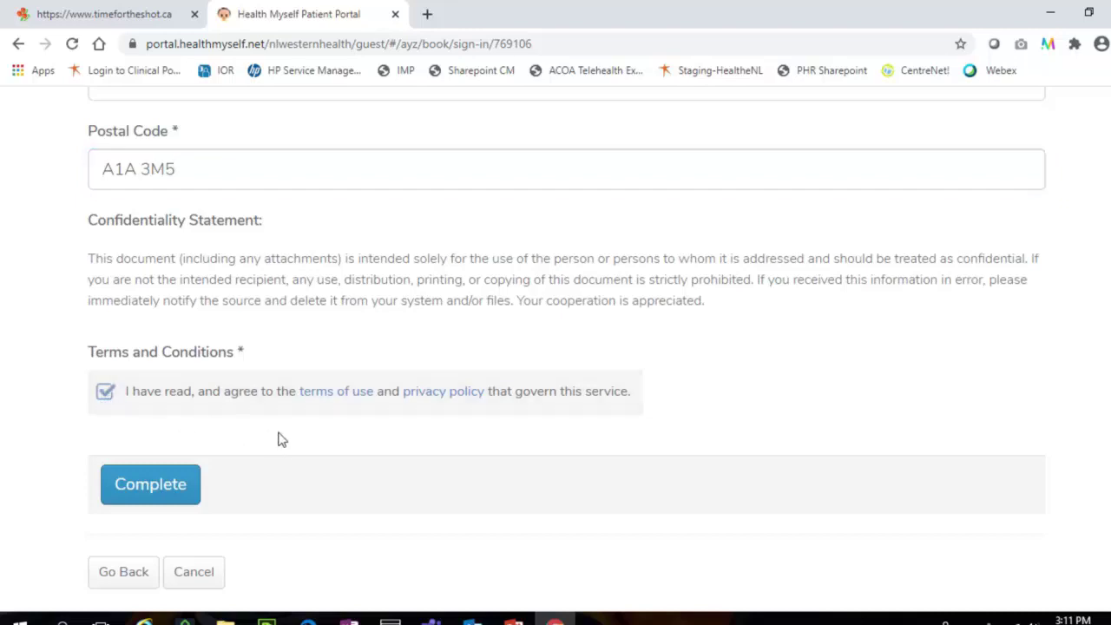
pyautogui.click(186, 499)
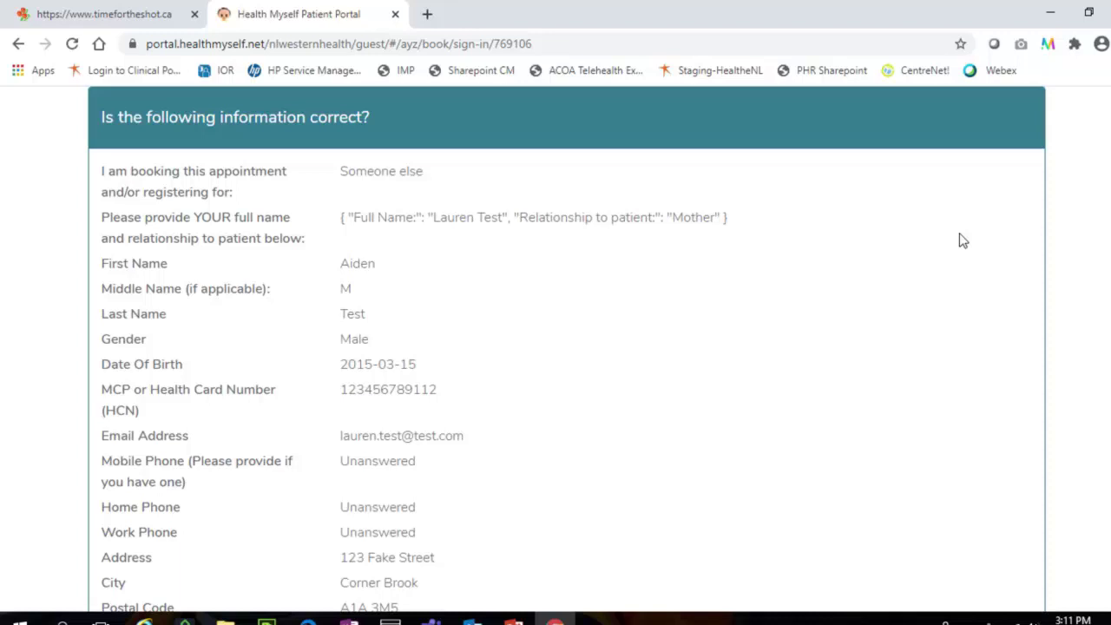
# Review the summary of the patient's information and confirm it as correct to continue to finalizing the booking
pyautogui.scroll(-1, 961, 240)
pyautogui.scroll(-1, 962, 241)
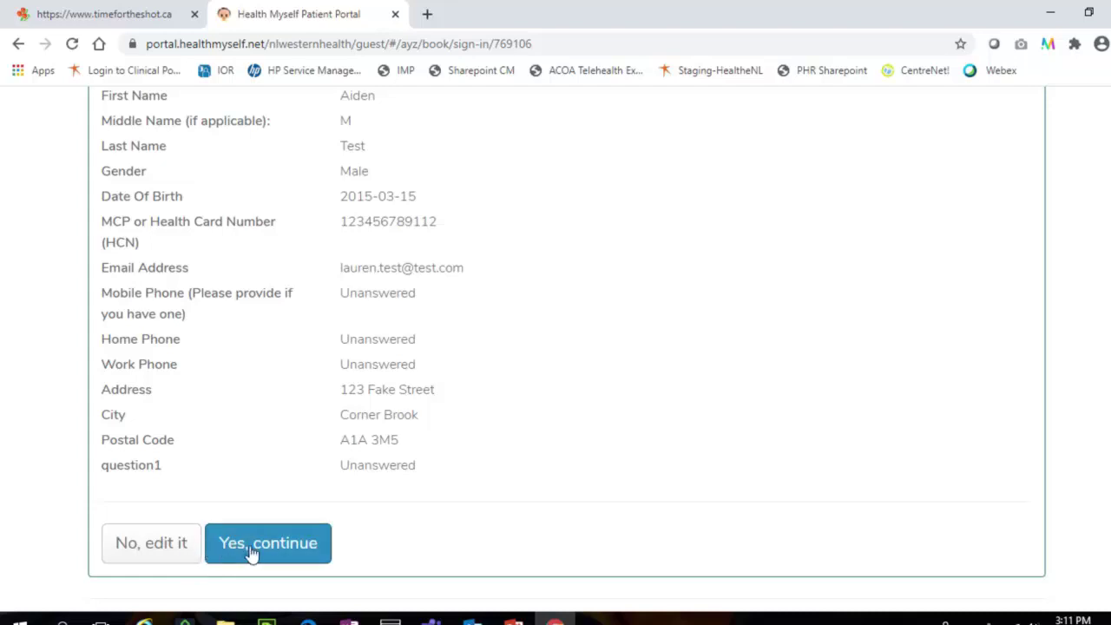
pyautogui.click(321, 560)
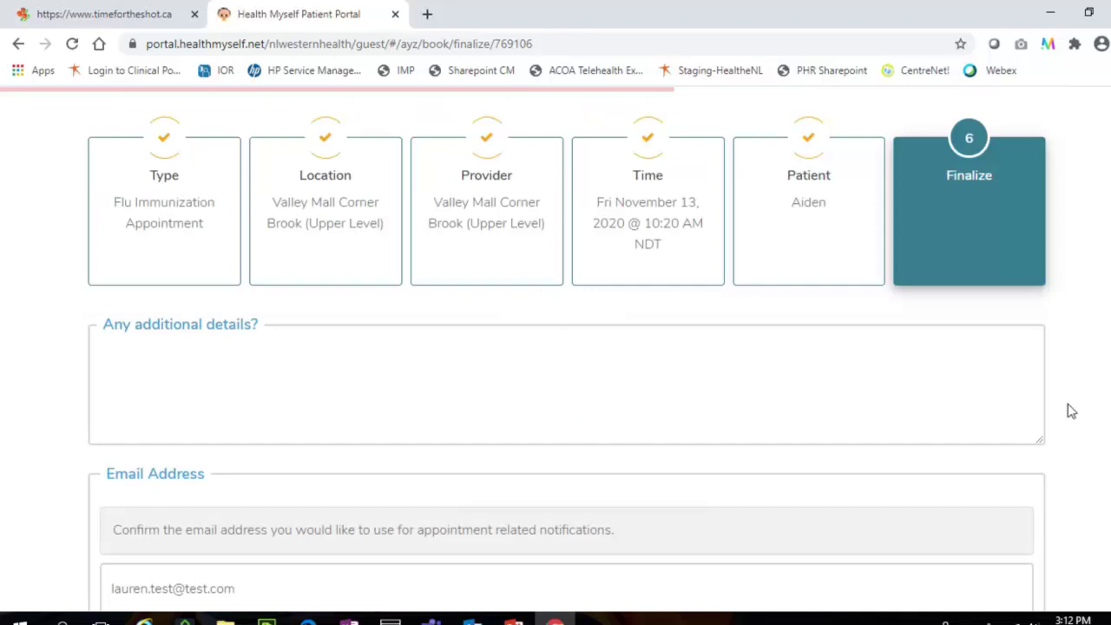
# Submit the appointment request without additional details and look through the confirmation page down to the account registration option
pyautogui.scroll(-1, 1074, 410)
pyautogui.scroll(-1, 1074, 409)
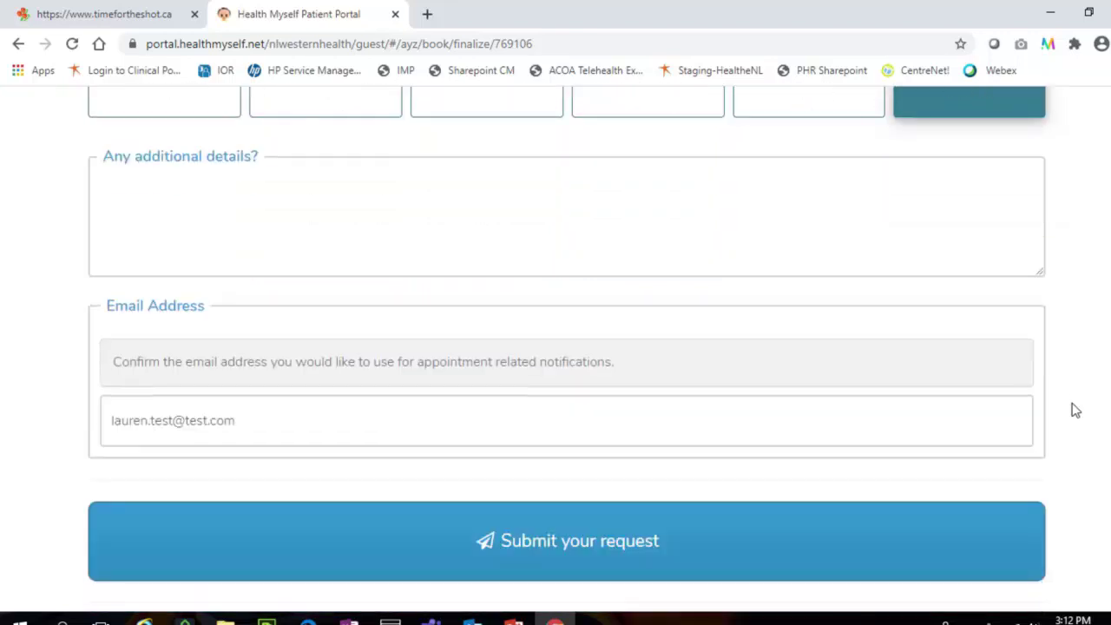
pyautogui.scroll(-1, 1074, 409)
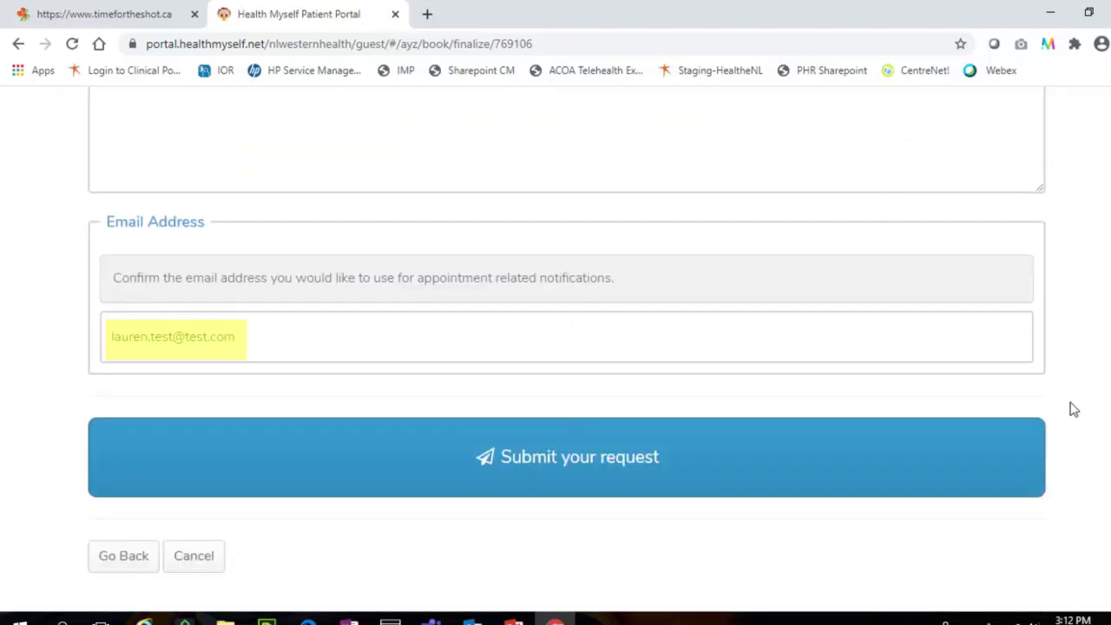
pyautogui.click(566, 467)
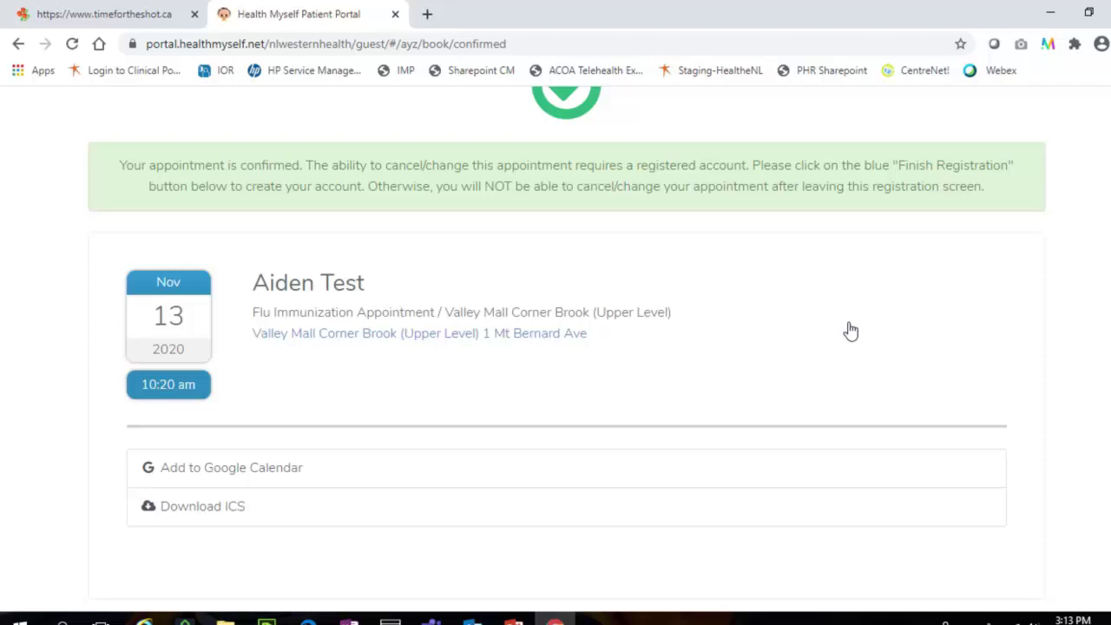
pyautogui.scroll(-4, 857, 327)
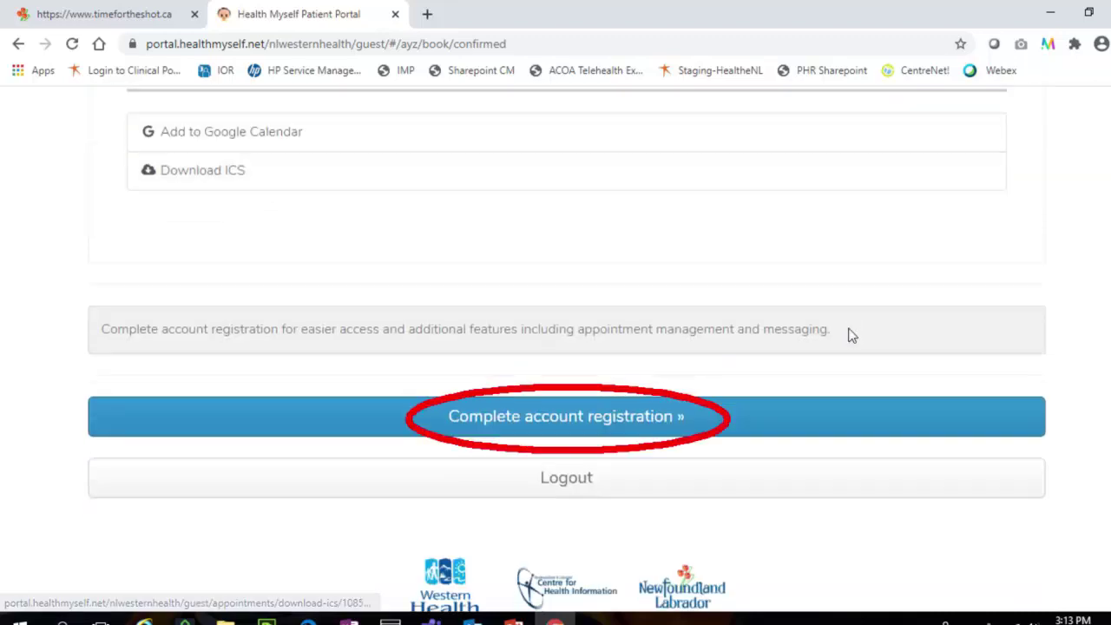